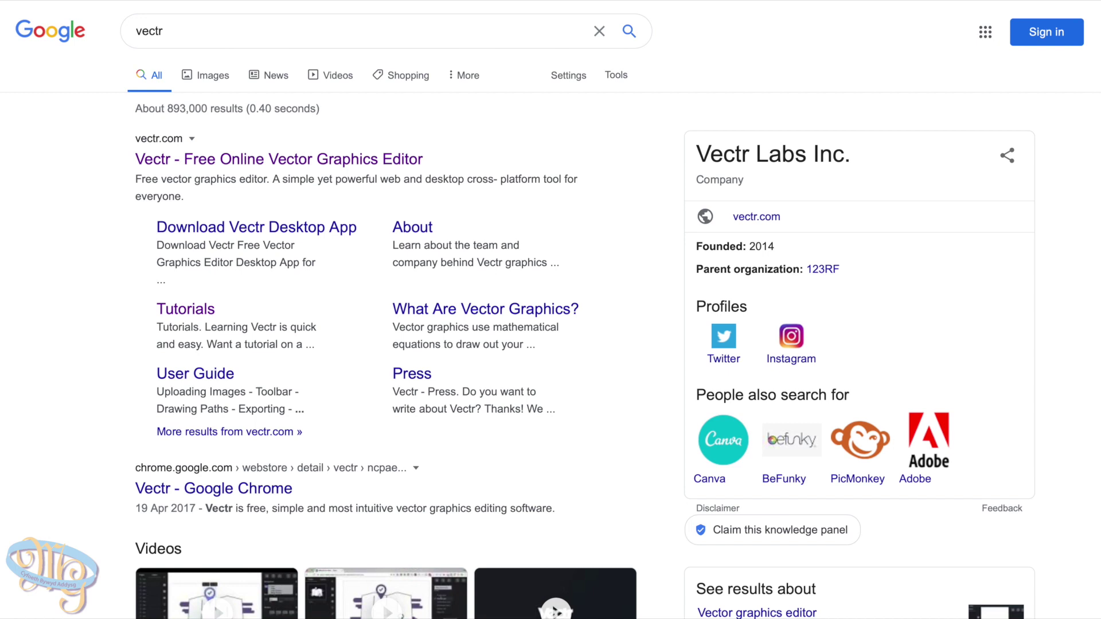
Open the Vectr online editor from the search results and draw a circle about 347 px across on the page
click(208, 160)
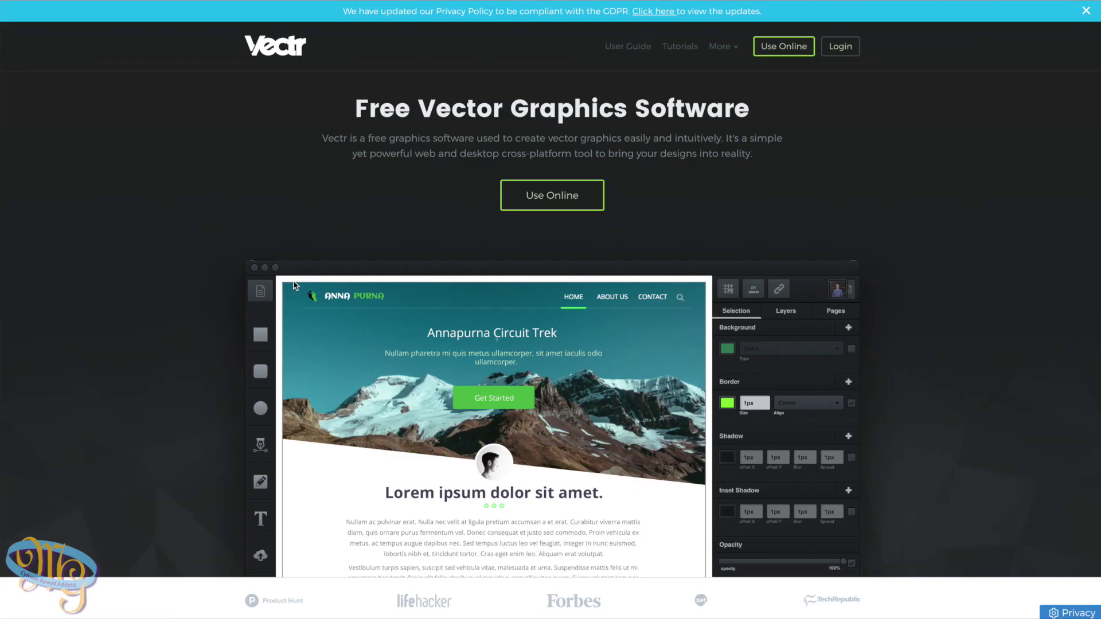
click(549, 205)
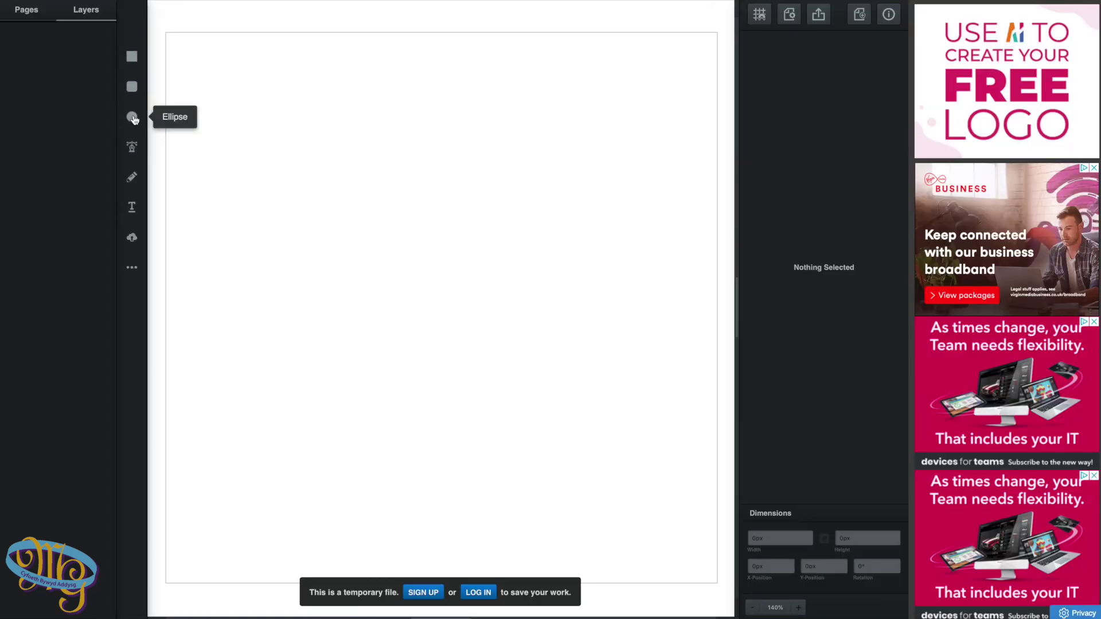
click(133, 117)
drag(341, 139, 553, 444)
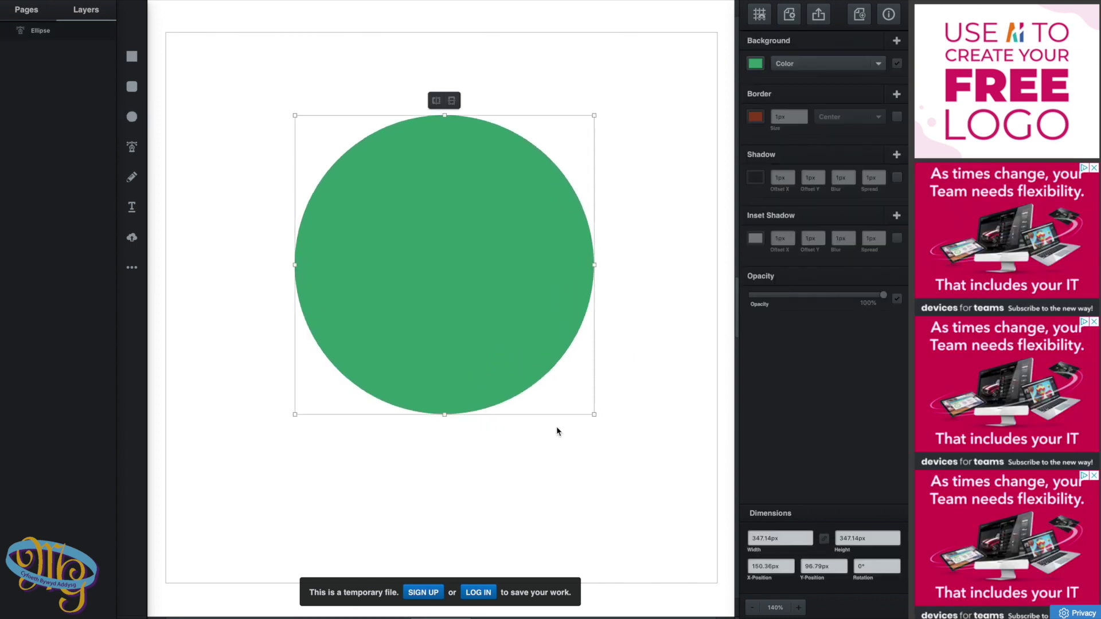
Draw an ellipse about 69 by 114 px over the circle's upper-left edge and tilt it to about 324° as an ear
click(132, 116)
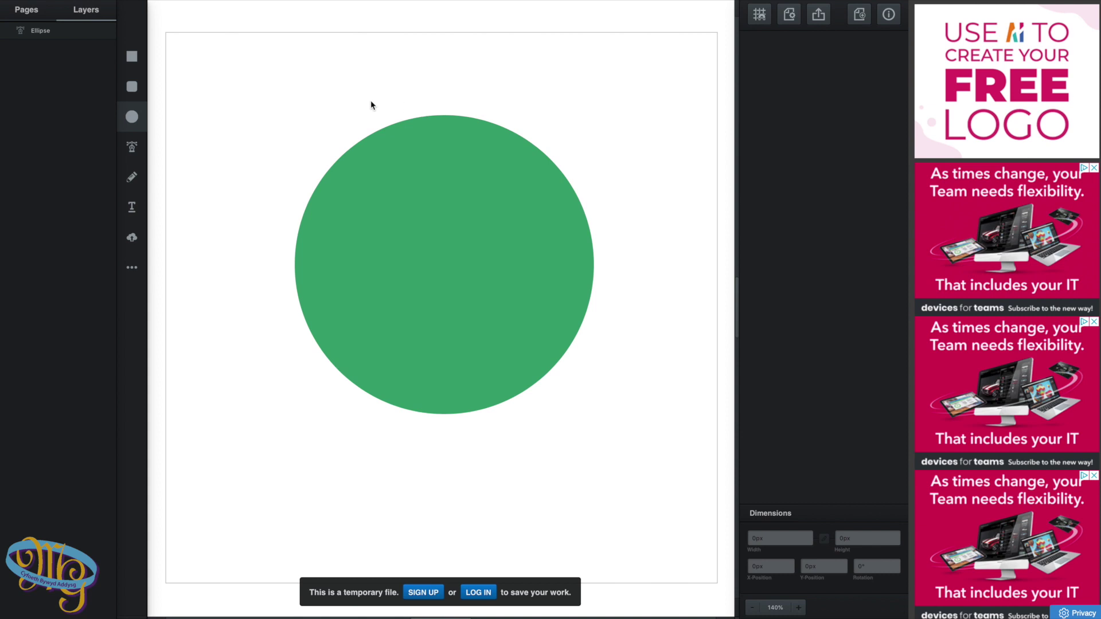
drag(330, 87, 392, 192)
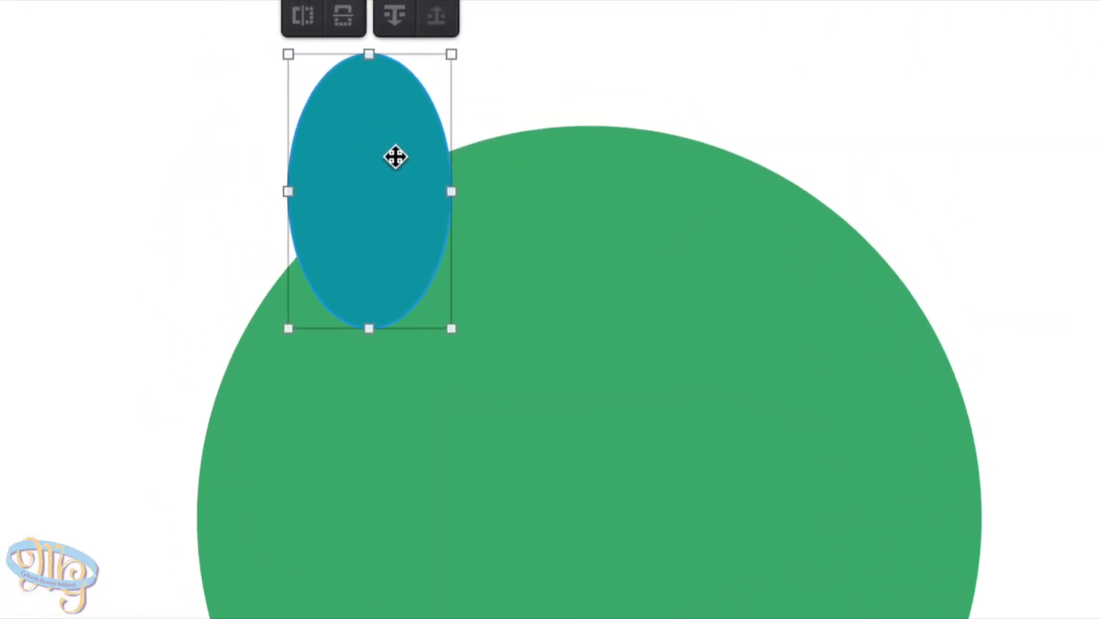
mouse_move(460, 336)
mouse_down()
mouse_move(534, 428)
mouse_move(456, 318)
mouse_up()
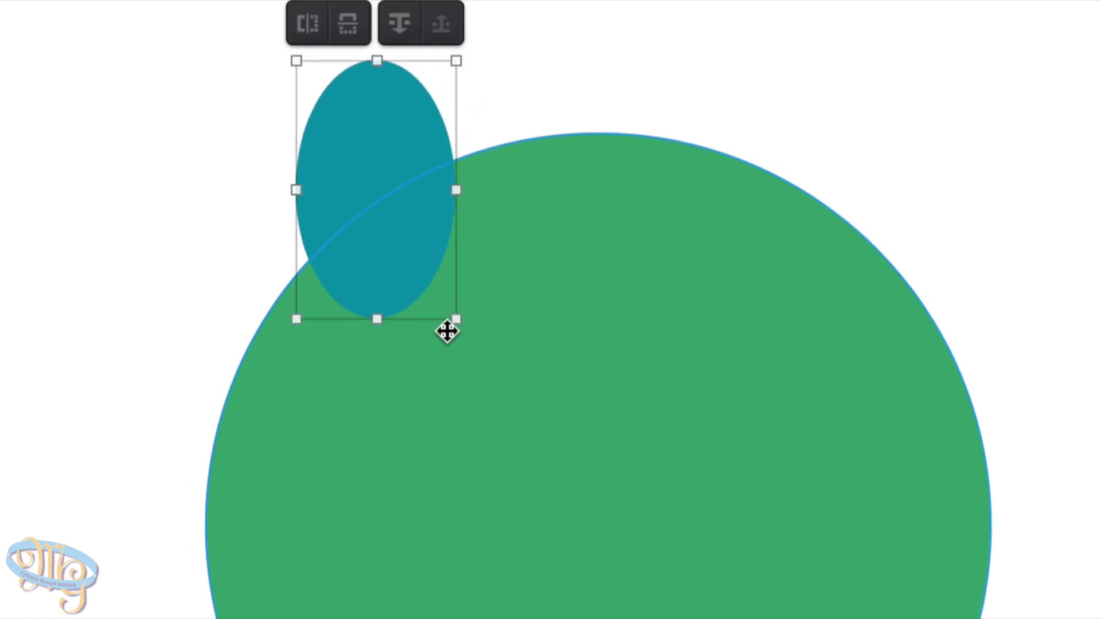
mouse_move(456, 317)
mouse_down()
mouse_move(518, 391)
mouse_move(445, 304)
mouse_move(453, 318)
mouse_up()
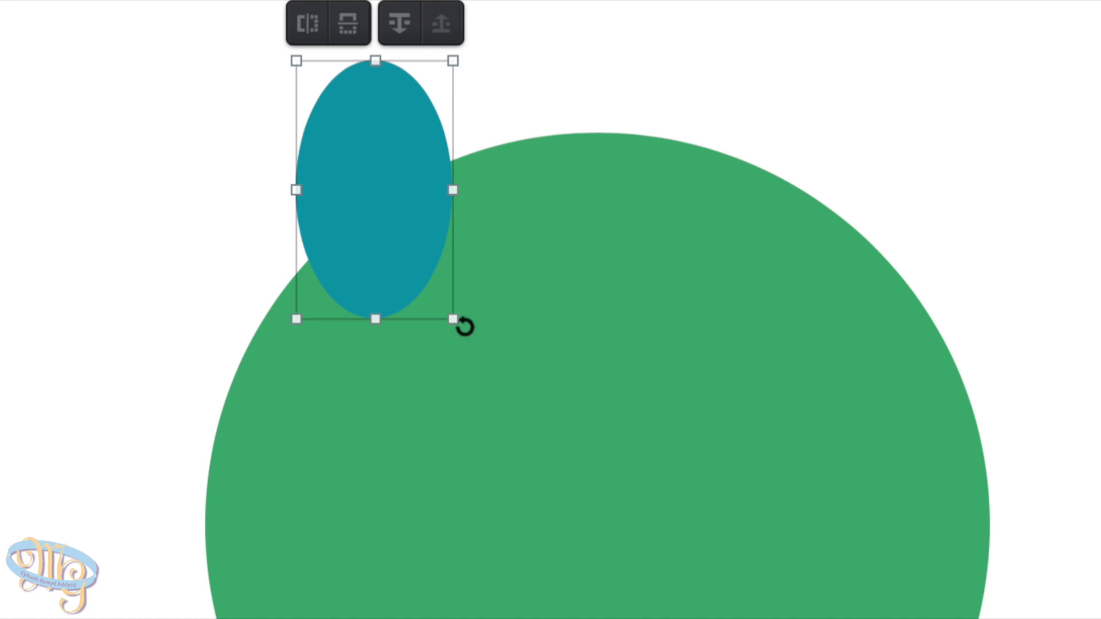
drag(465, 328, 534, 264)
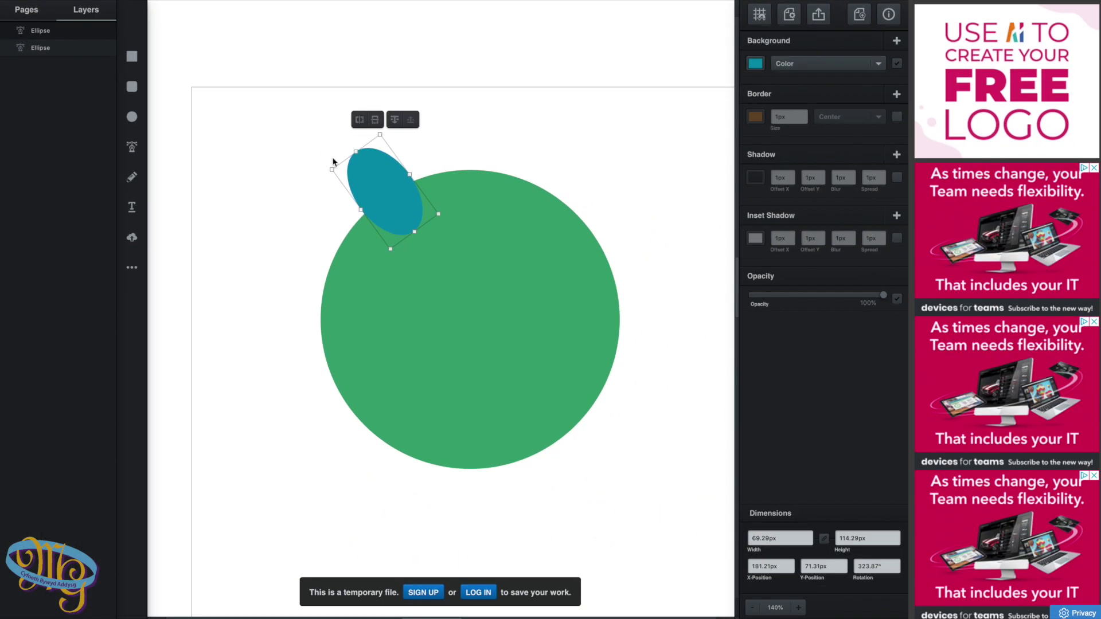
mouse_move(362, 174)
mouse_down()
mouse_move(322, 176)
mouse_move(374, 192)
mouse_up()
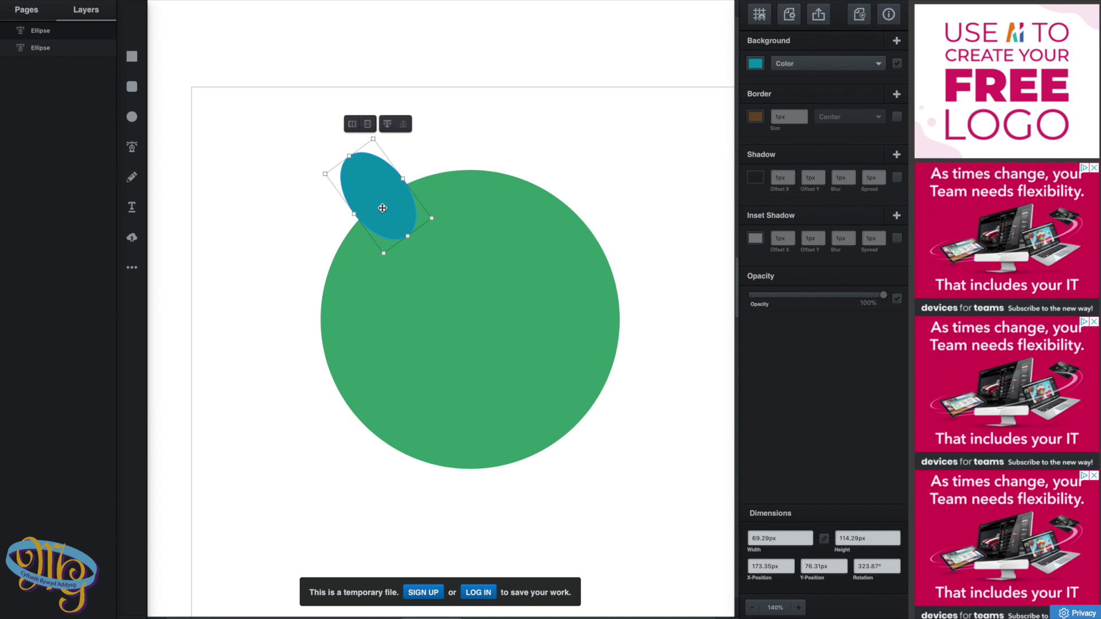
Duplicate the ear ellipse and move the copy to the right at the same height as the original
right_click(375, 195)
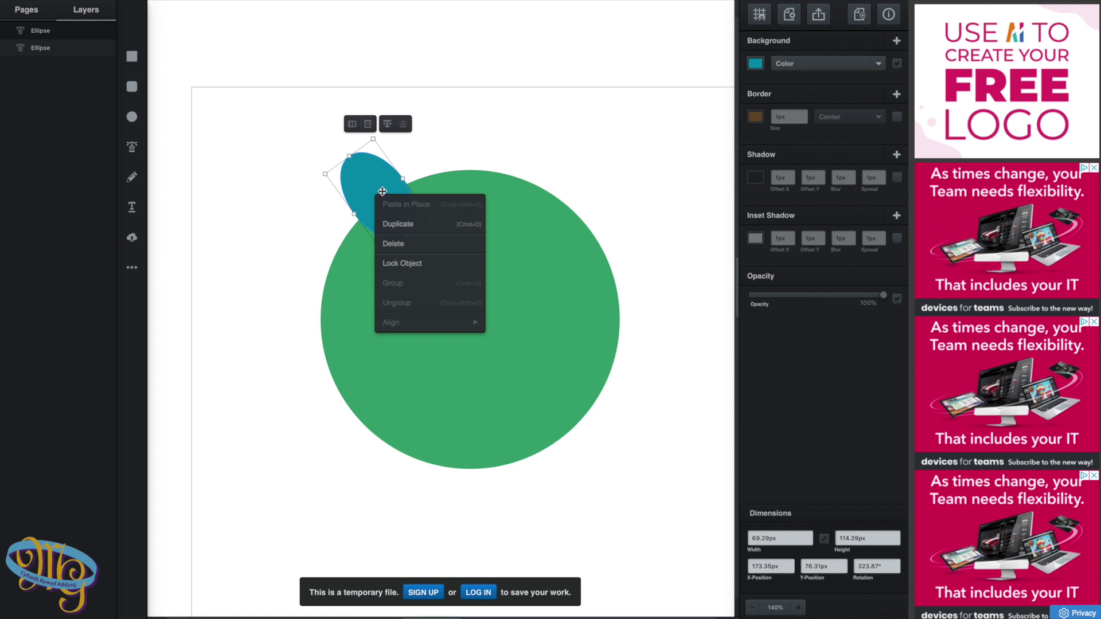
click(398, 224)
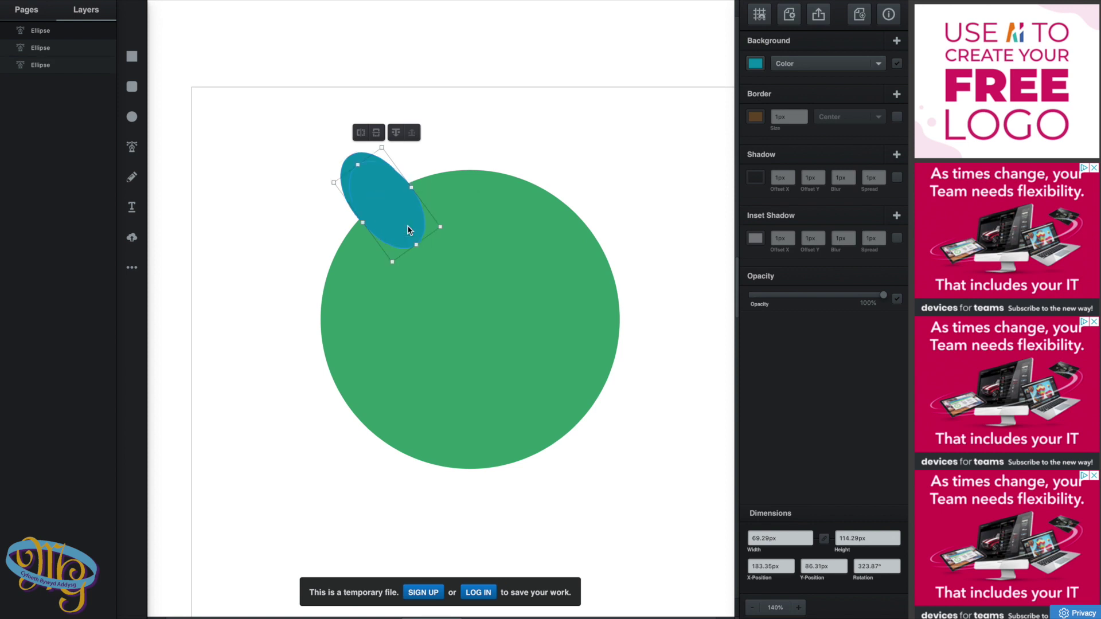
drag(395, 213, 525, 188)
Flip the copied ear horizontally and place it over the circle's upper-right edge, mirroring the first ear
click(499, 124)
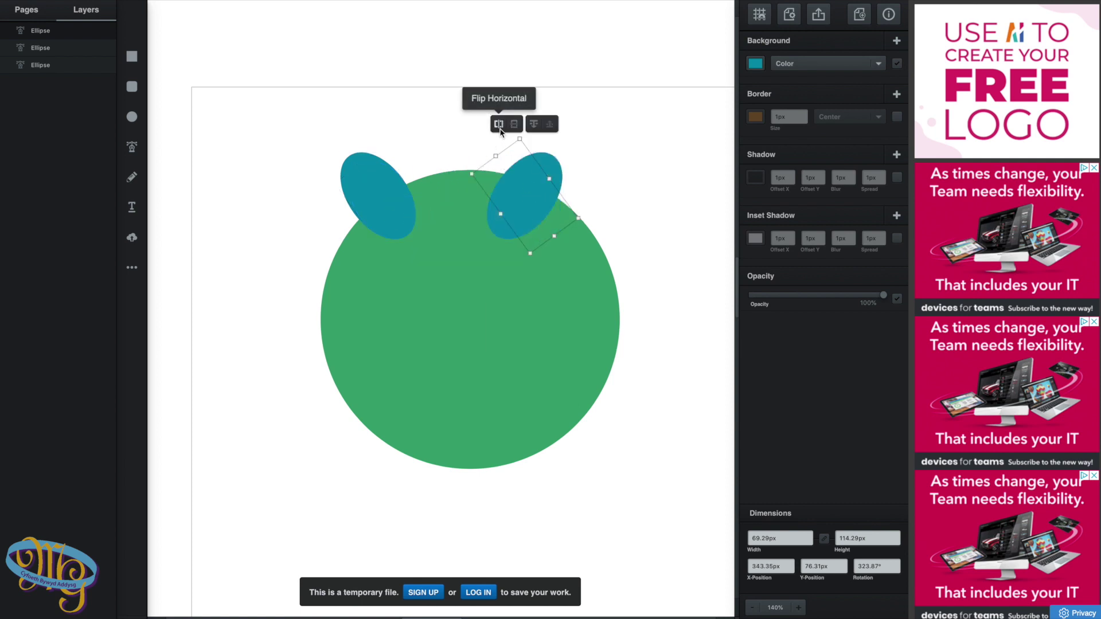
click(518, 129)
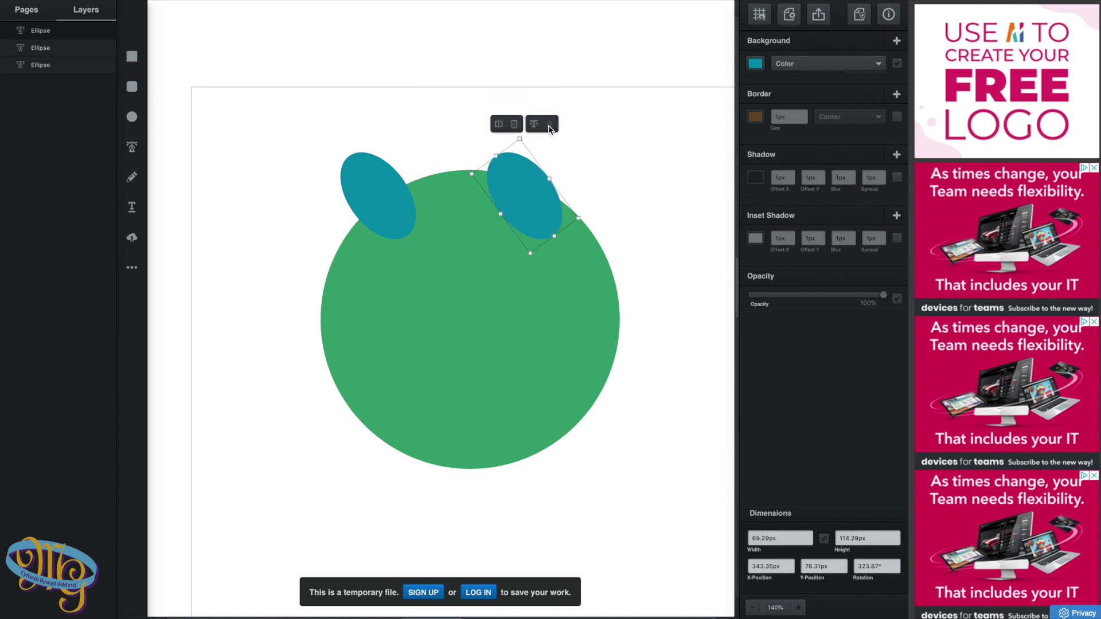
click(498, 126)
click(499, 124)
click(499, 125)
click(498, 125)
click(498, 125)
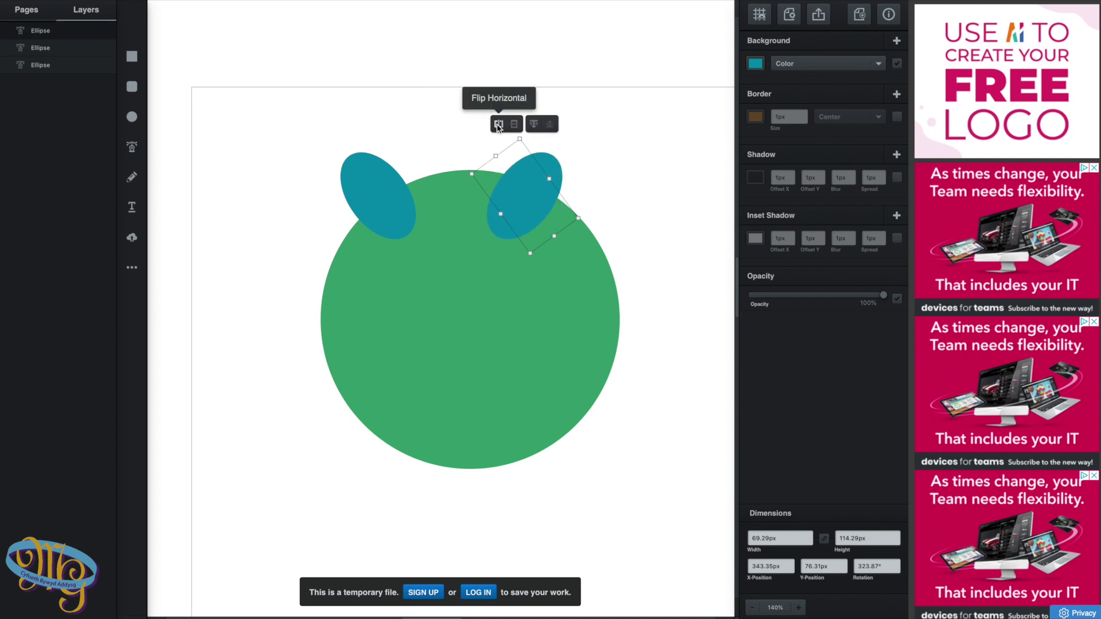
click(498, 125)
drag(522, 221, 559, 218)
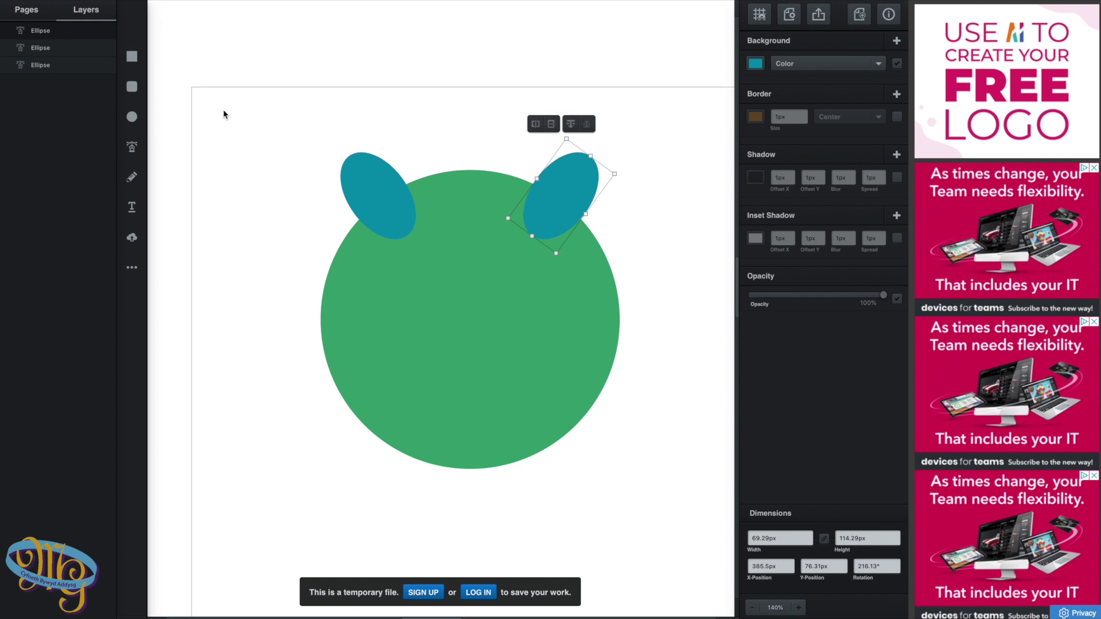
Select the circle and each ear in turn to examine them as separate shapes
click(225, 114)
click(364, 197)
click(531, 207)
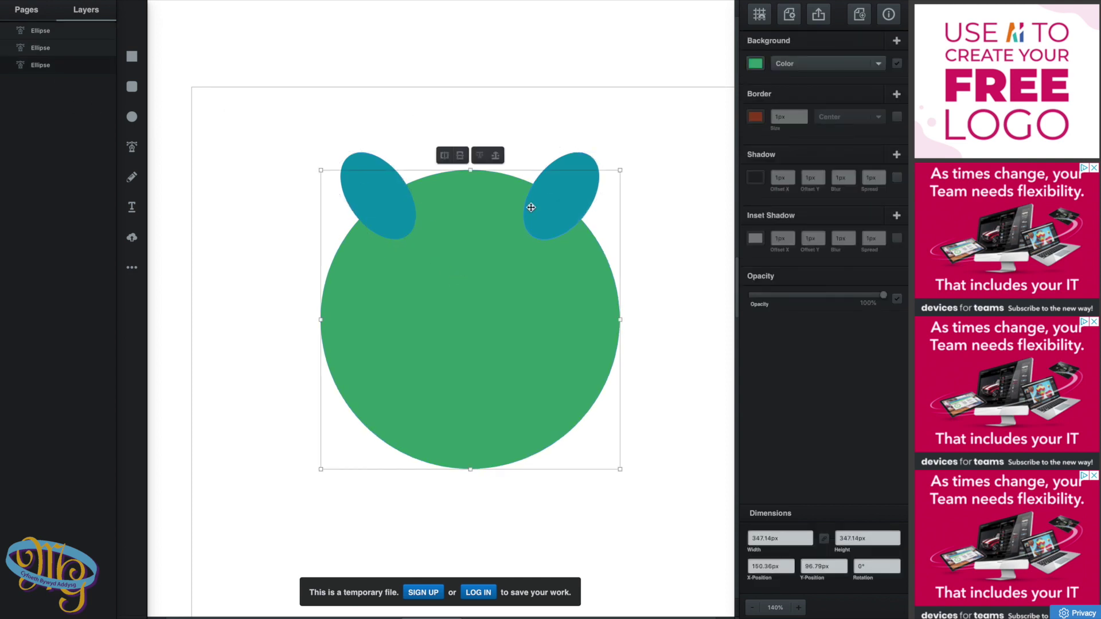
click(575, 168)
click(381, 190)
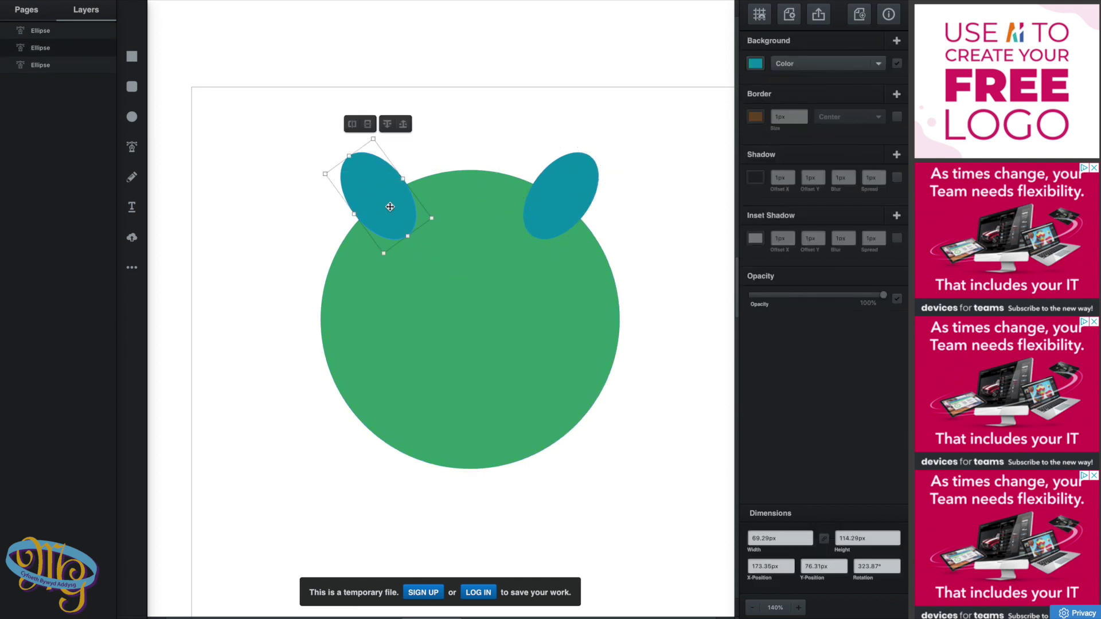
click(430, 255)
click(546, 195)
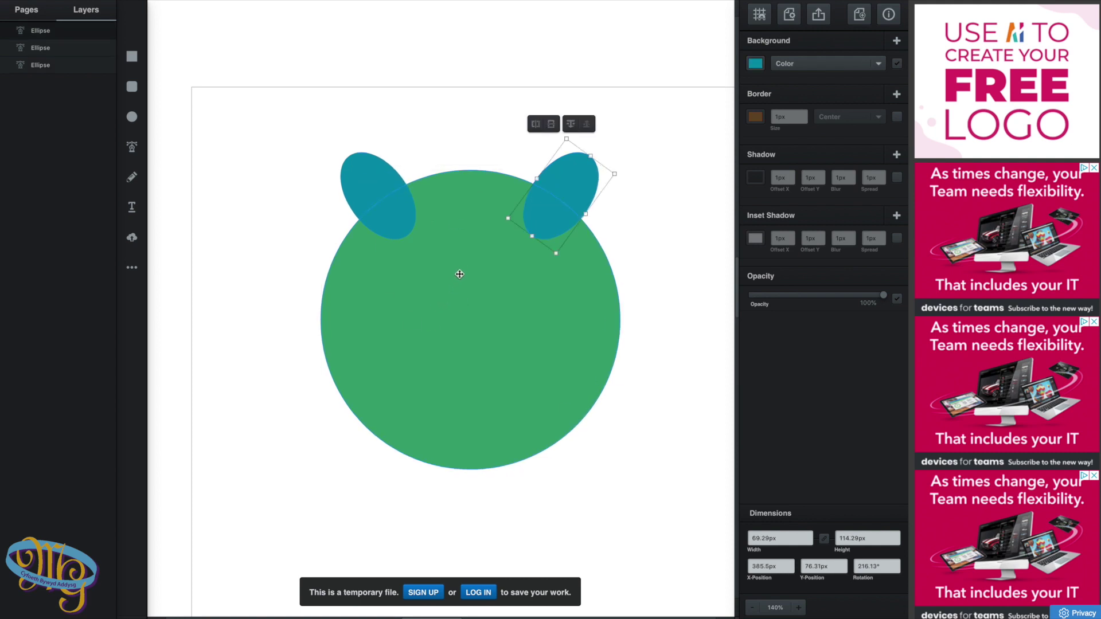
click(647, 209)
Select the circle and both ears together and combine them into one shape with Unite/Add
drag(232, 100, 702, 507)
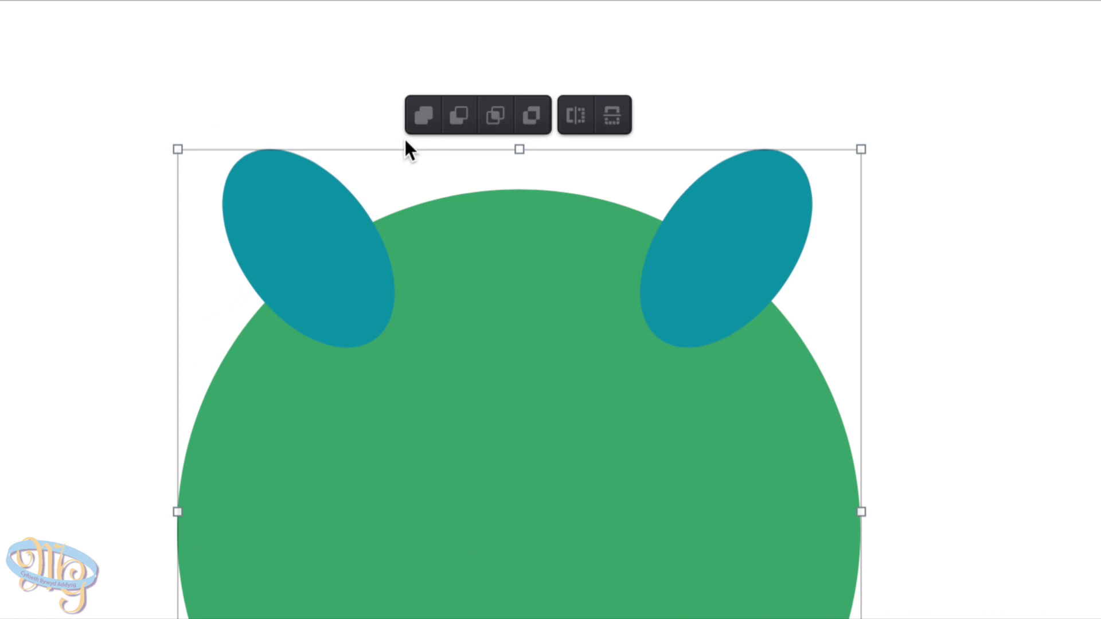
click(421, 123)
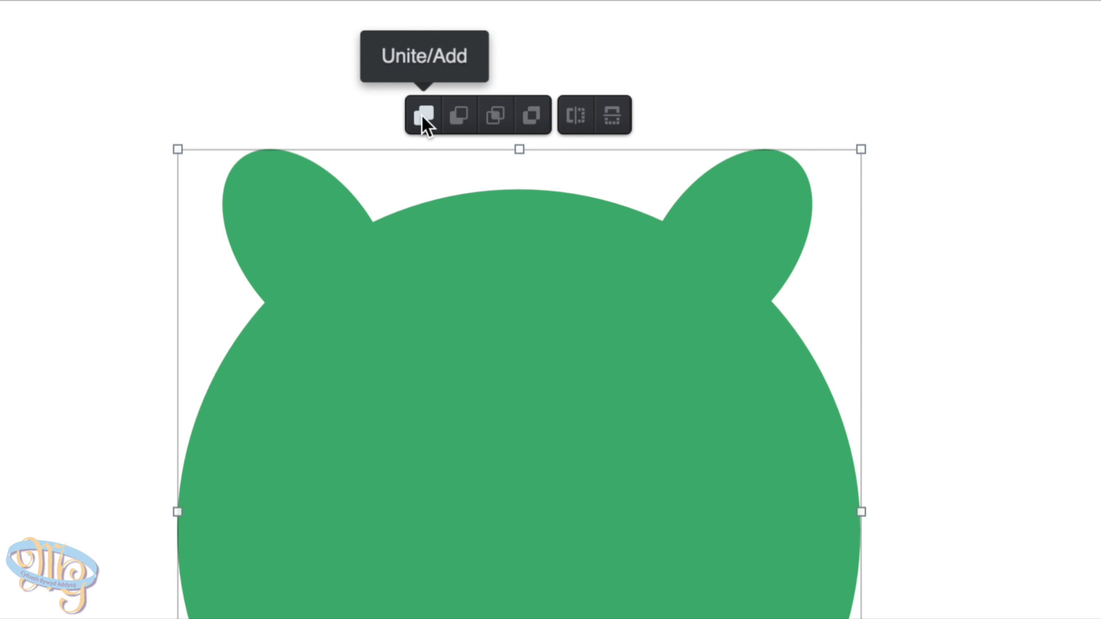
click(458, 118)
click(424, 113)
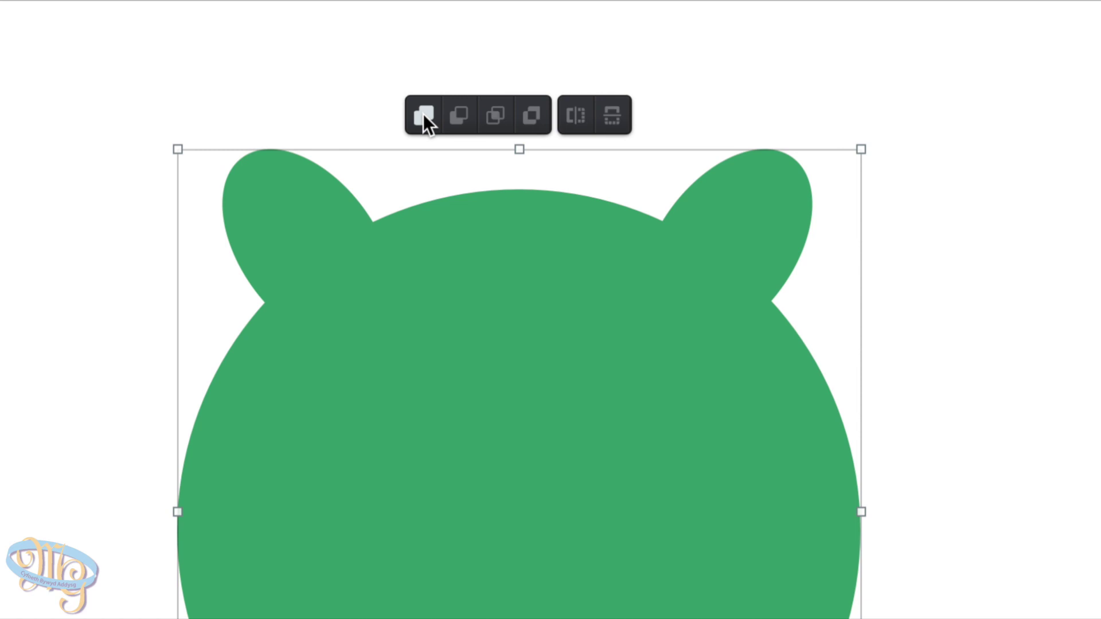
click(423, 115)
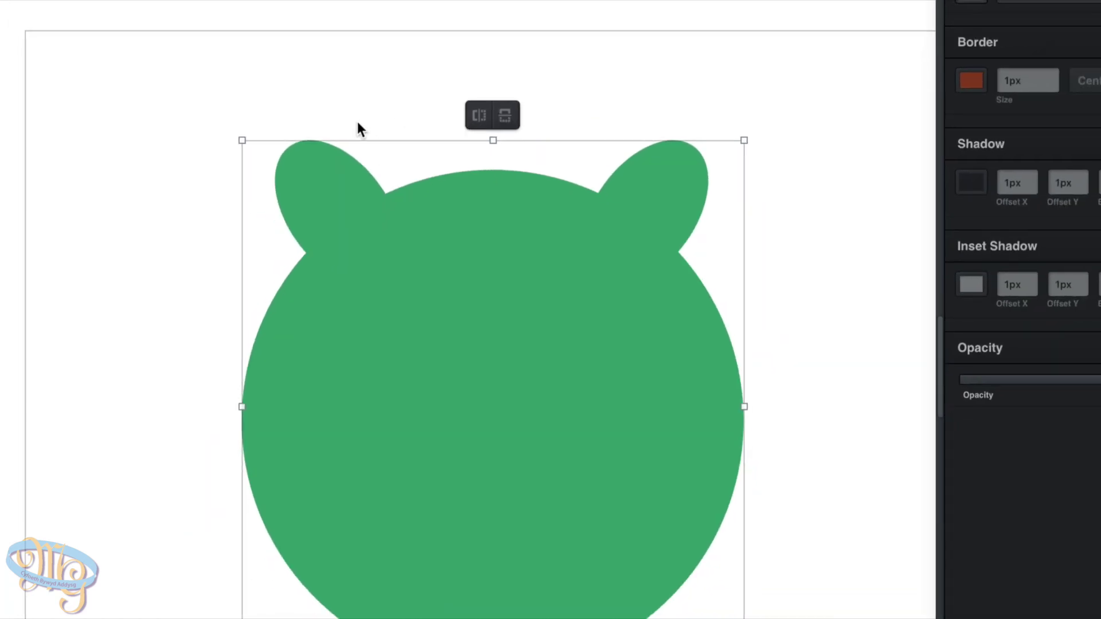
Move the united head shape to about X 111 px, Y 66 px on the page
click(356, 121)
mouse_move(447, 305)
mouse_down()
mouse_move(561, 295)
mouse_move(438, 287)
mouse_up()
click(438, 287)
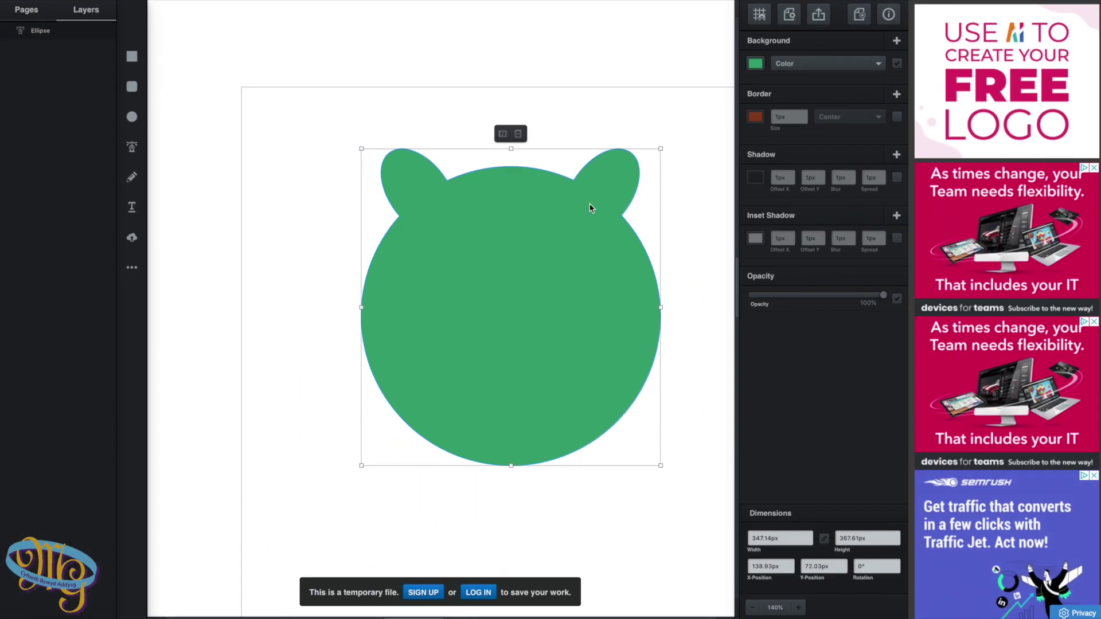
drag(565, 223, 540, 217)
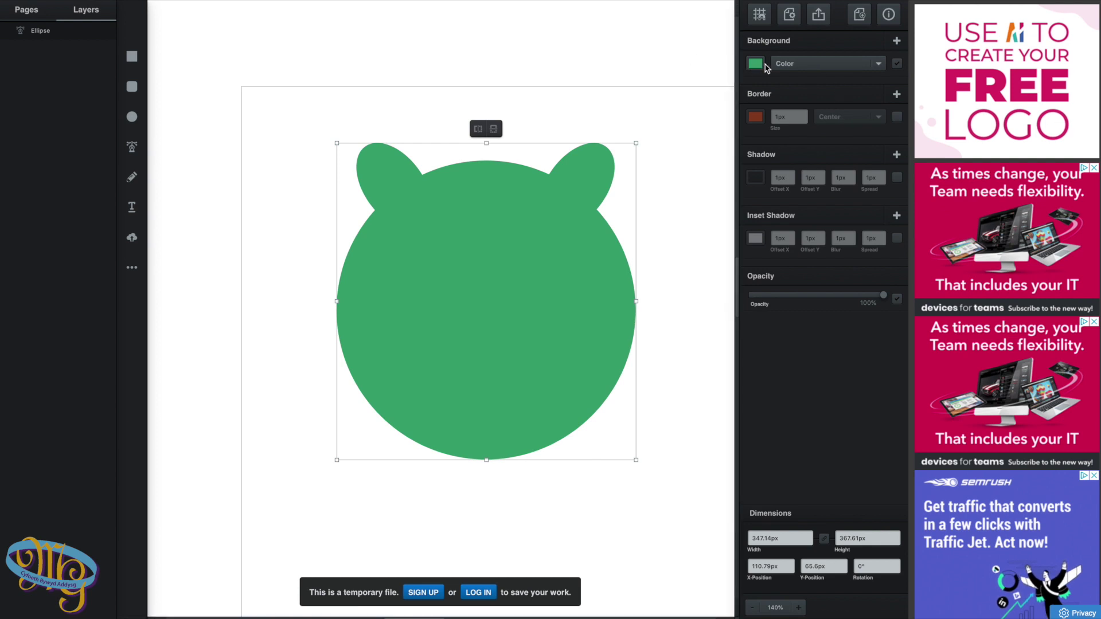
Set the head shape's background colour to a bright, fully saturated orange
click(755, 64)
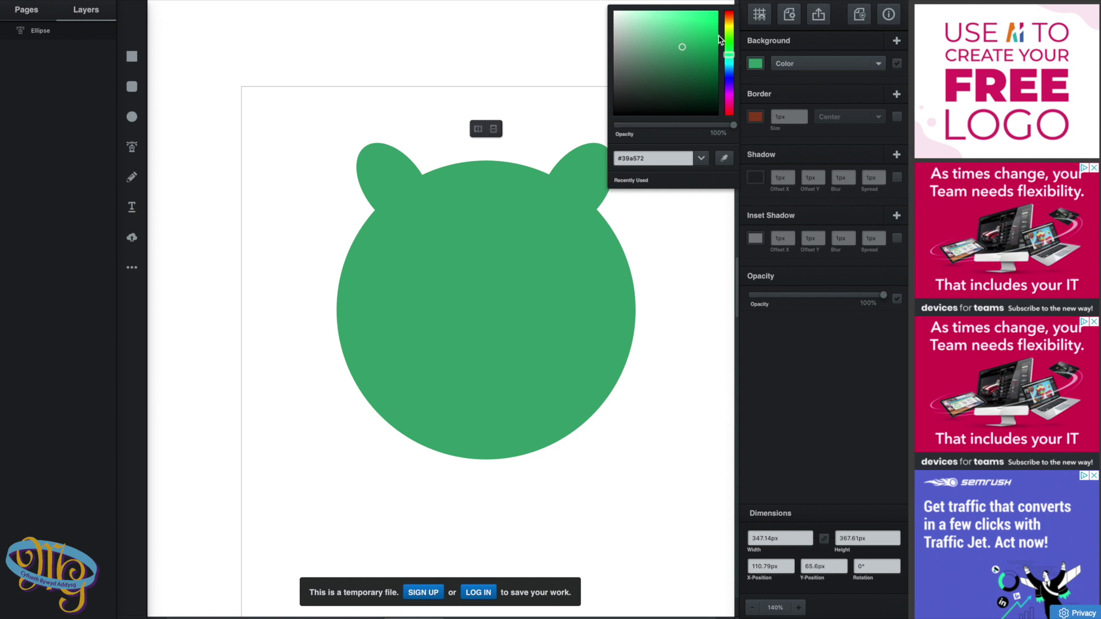
drag(733, 29, 729, 23)
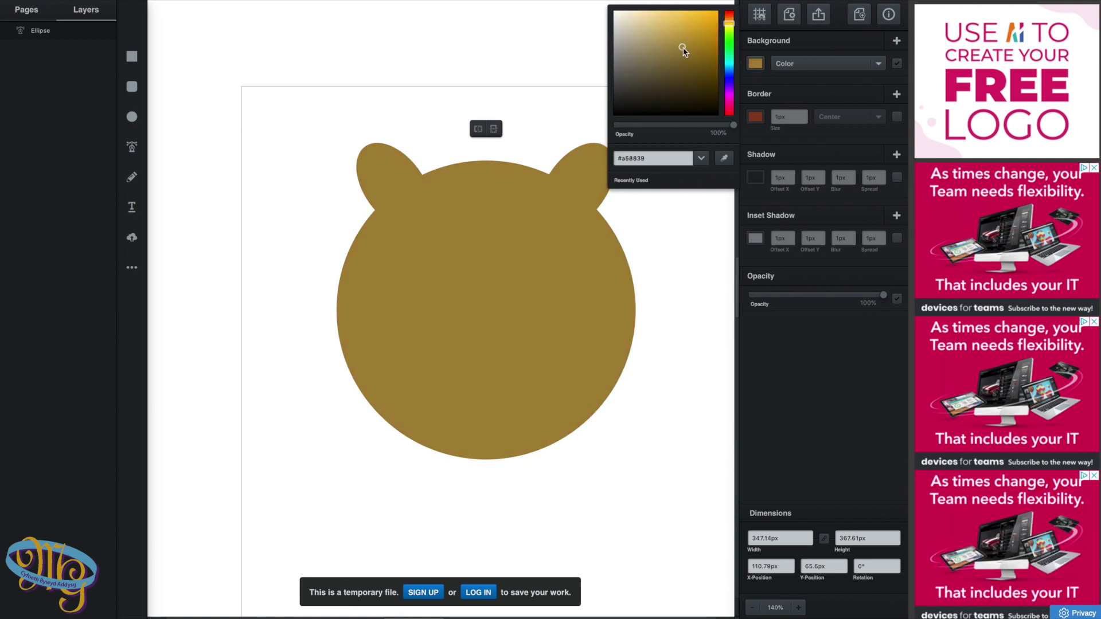
drag(683, 50, 743, 3)
click(732, 26)
drag(732, 26, 730, 113)
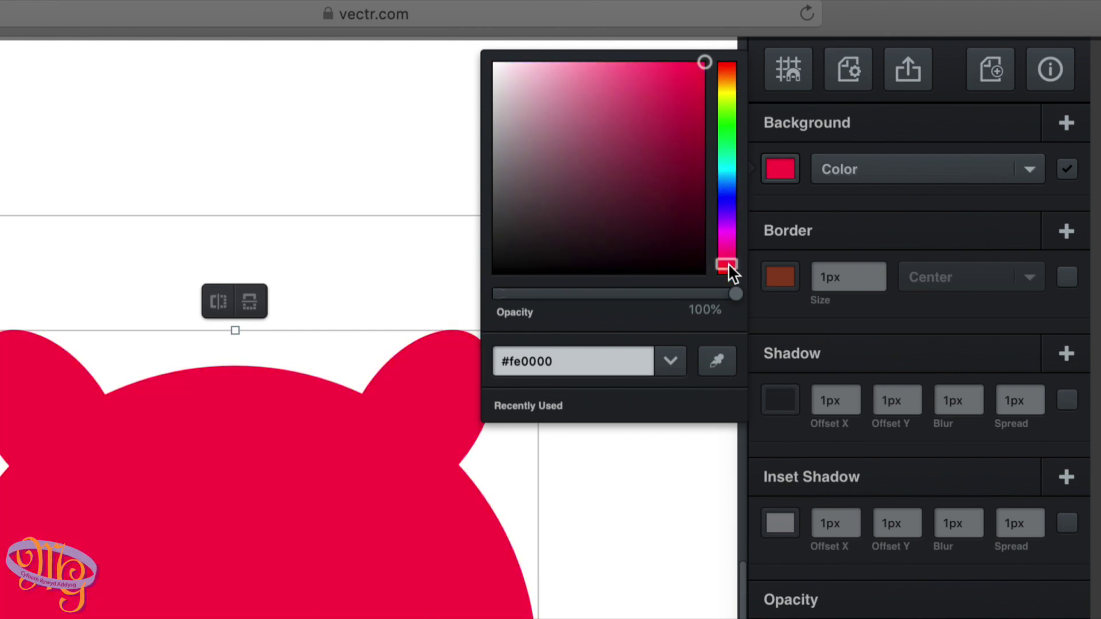
drag(728, 263, 742, 77)
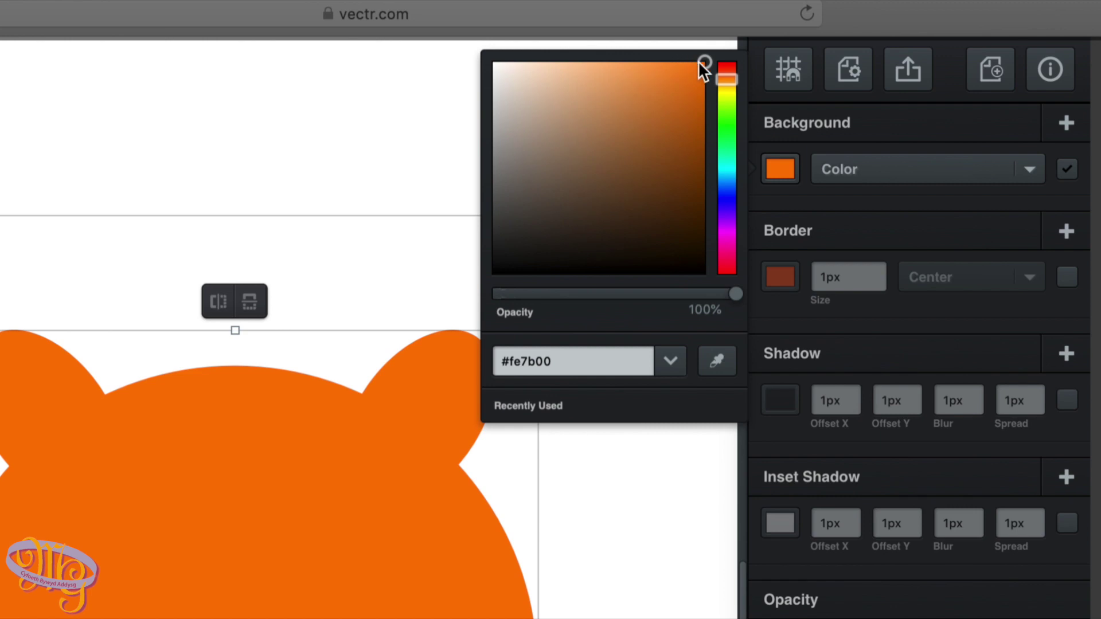
drag(701, 62, 697, 63)
drag(710, 57, 724, 25)
drag(694, 60, 619, 105)
drag(562, 132, 724, 28)
click(441, 130)
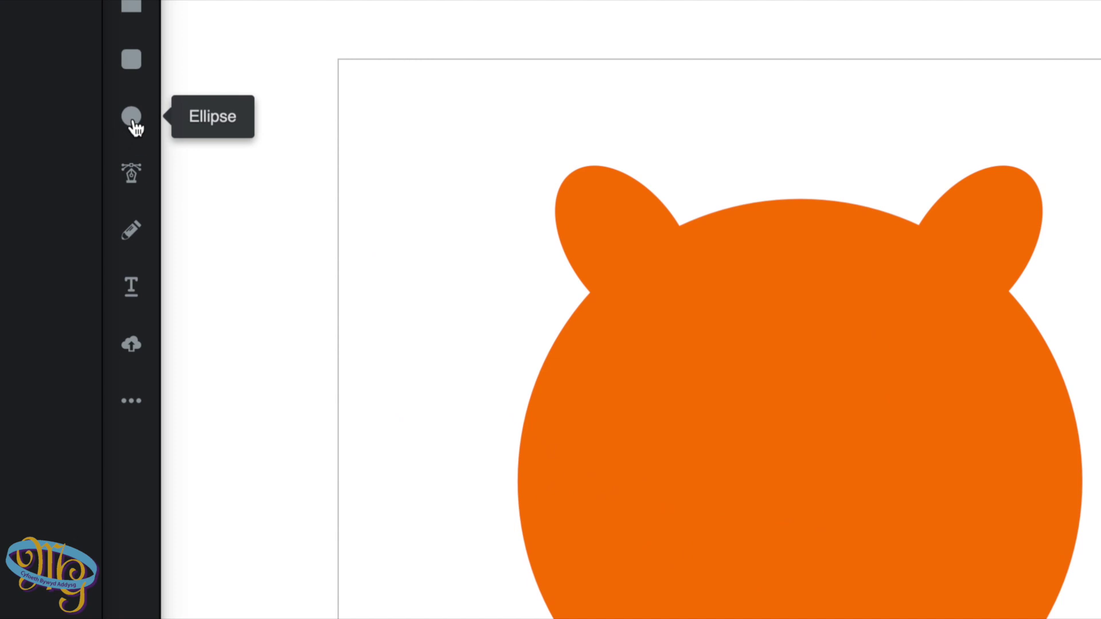
Draw an upright ellipse inside the head as the left eye, fill it with white and shift it slightly left
click(132, 117)
drag(700, 306, 809, 456)
click(978, 94)
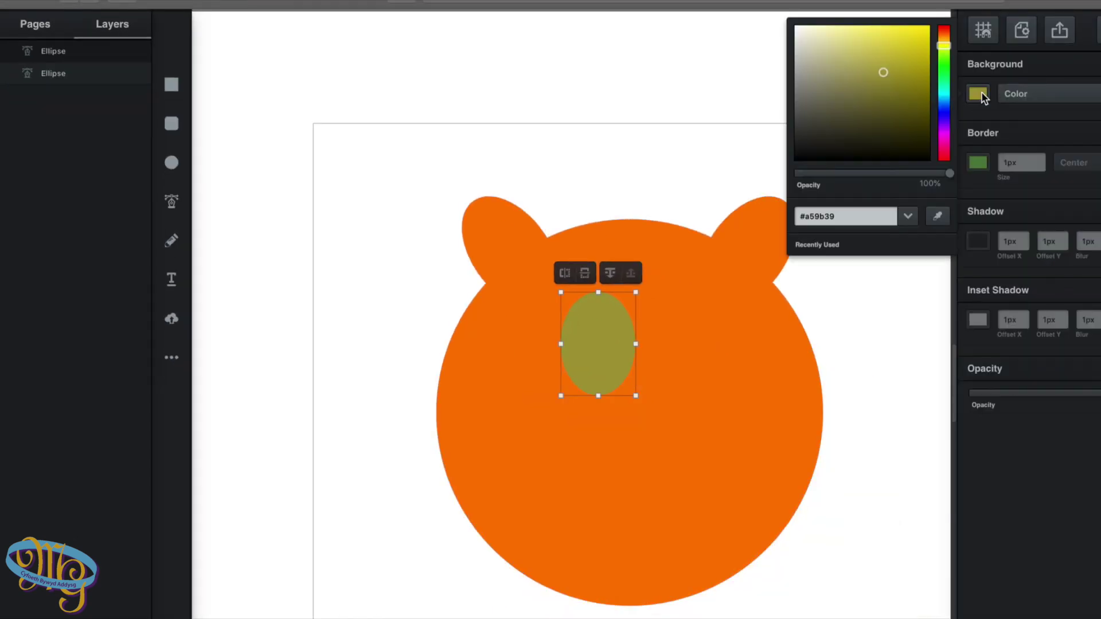
click(797, 26)
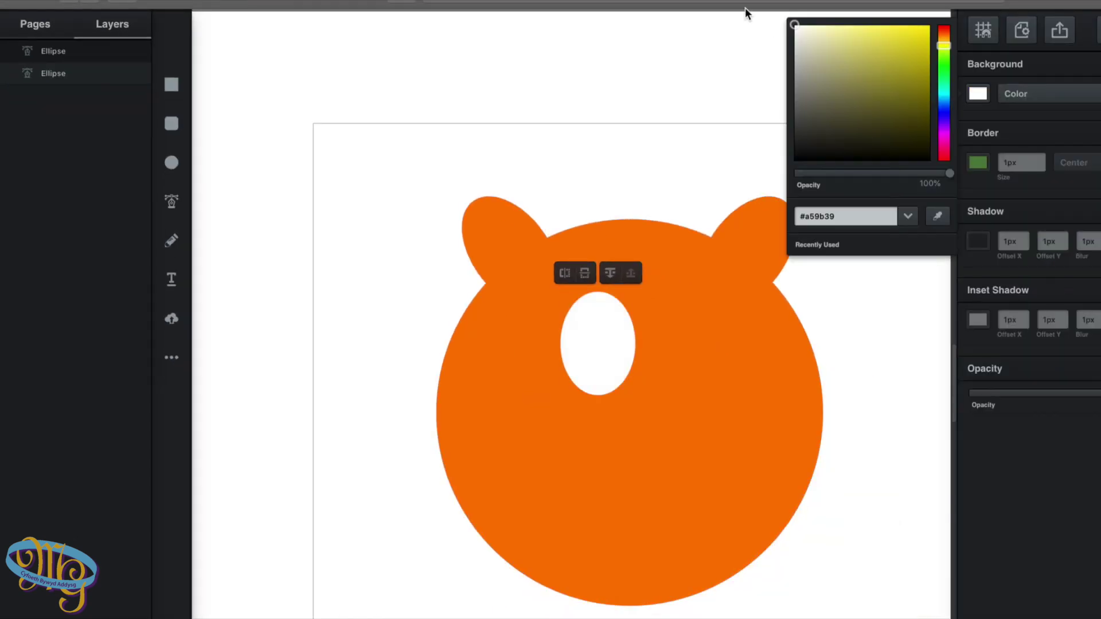
click(745, 13)
drag(617, 351, 588, 346)
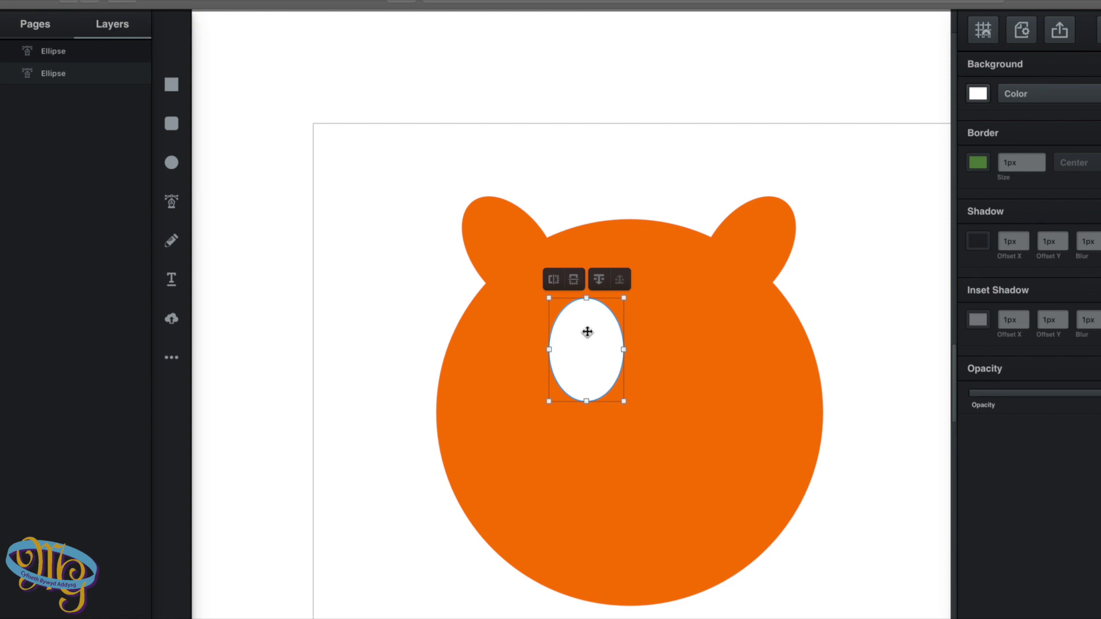
Duplicate the white eye and place the copy beside it at the same height as the right eye
right_click(587, 331)
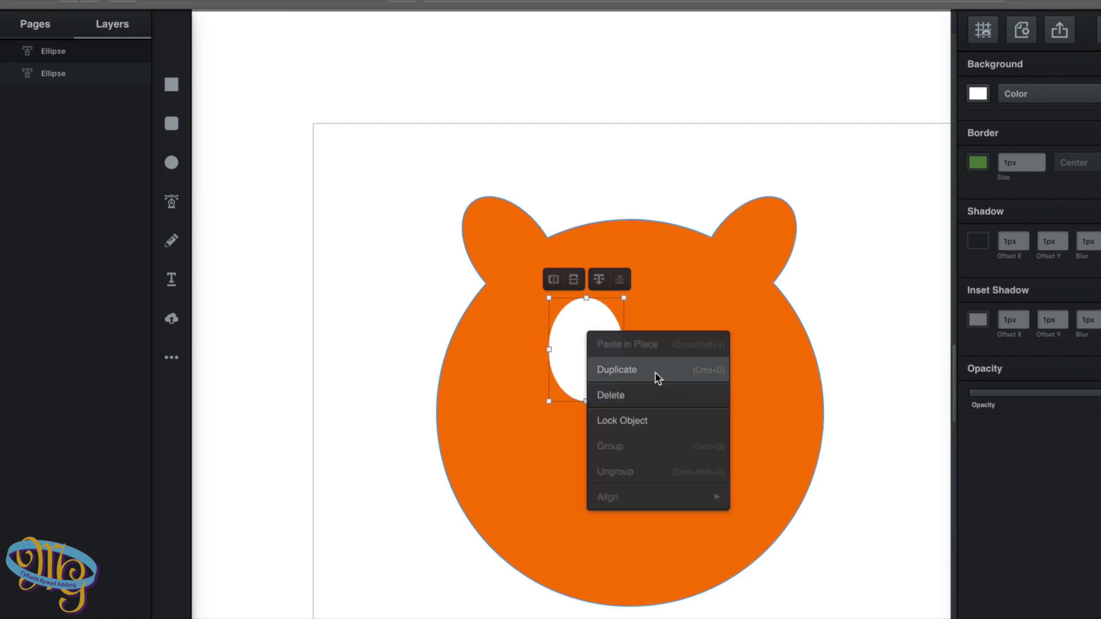
click(657, 377)
drag(592, 352, 676, 352)
click(602, 346)
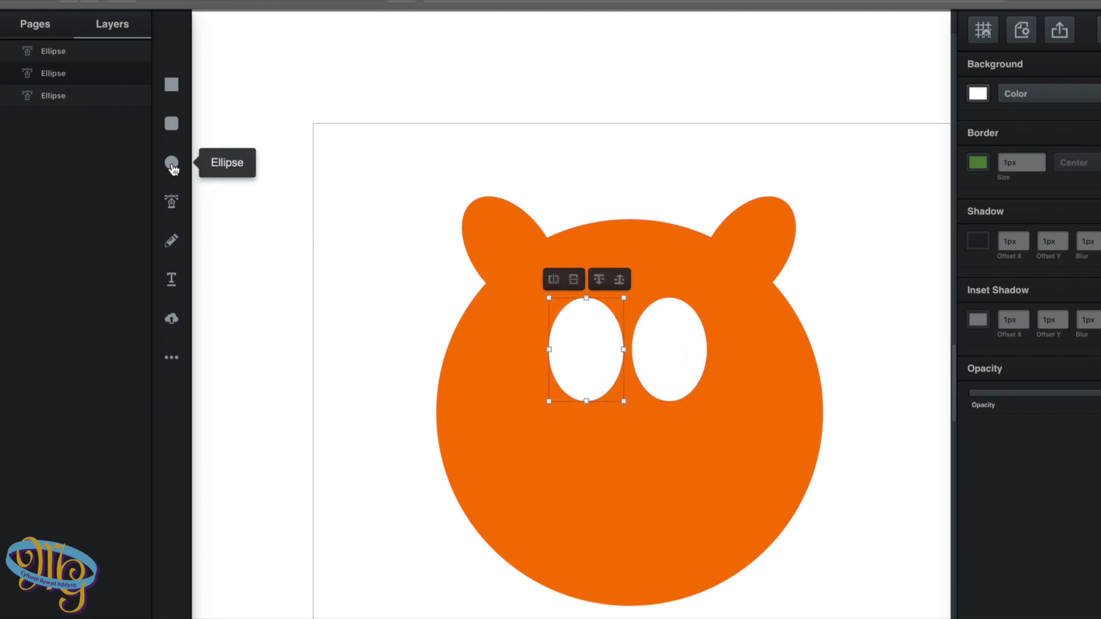
Draw a small circle outside the head, near the left ear, and fill it with black for a pupil
click(172, 164)
click(438, 163)
click(978, 95)
click(796, 157)
click(445, 169)
Place the black pupil in the left eye and put a duplicate of it in the right eye
drag(445, 170, 664, 350)
right_click(594, 348)
key(ctrl+d)
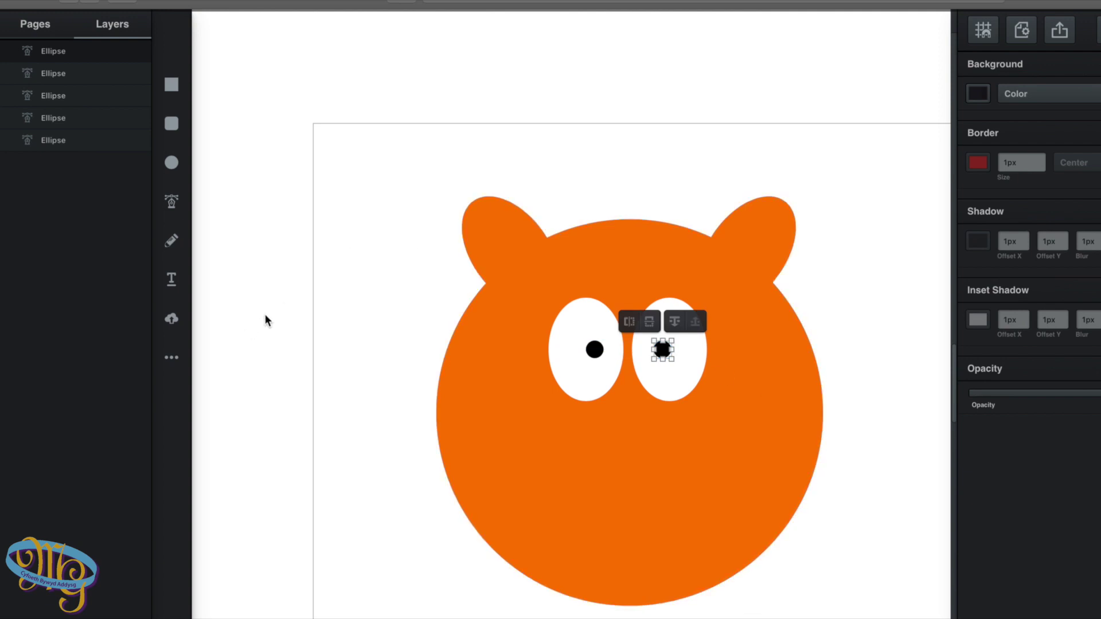
Draw a wide water-drop shape about 95 px wide and 61 px high on the head below the eyes as the nose
click(270, 336)
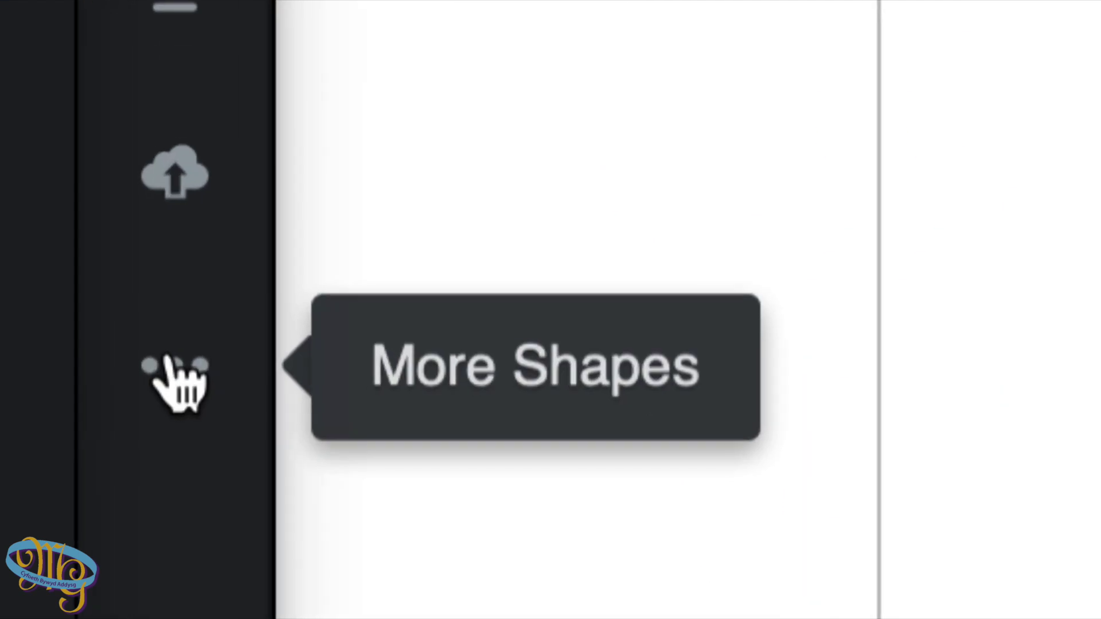
click(172, 367)
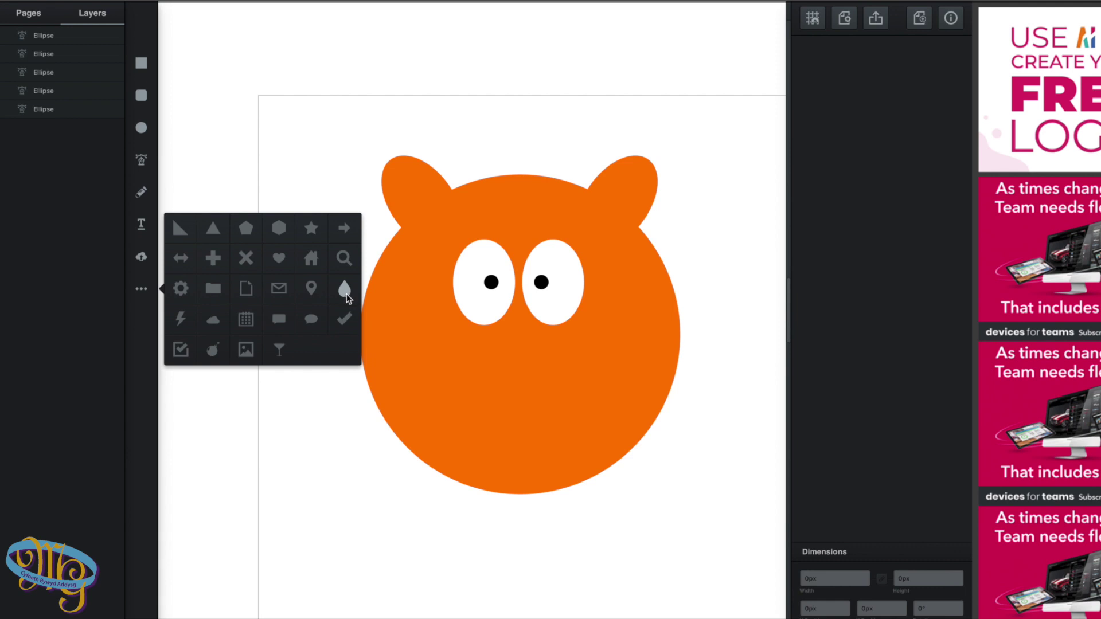
drag(344, 294, 500, 339)
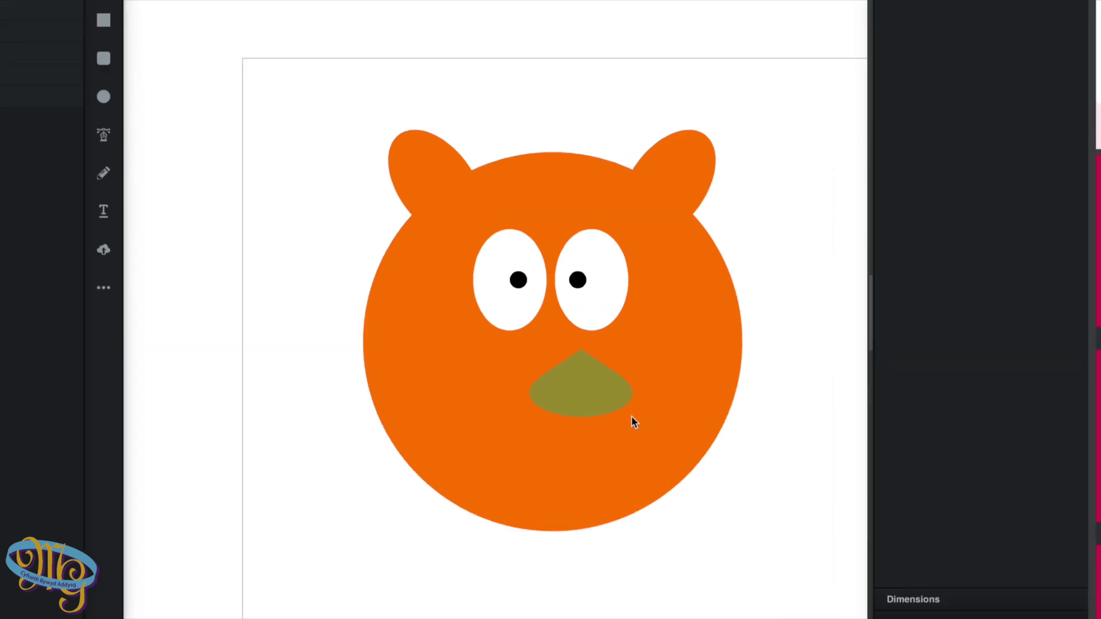
Fill the nose with black and turn it upside down so its tip points downward, centred beneath the eyes
click(895, 30)
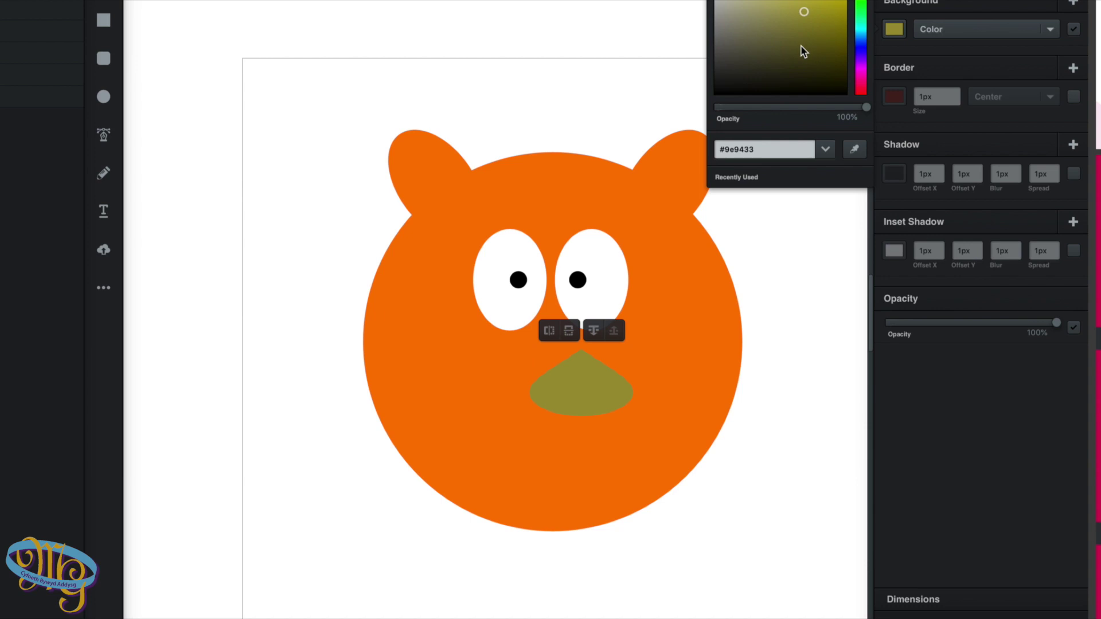
drag(751, 62, 714, 94)
click(656, 369)
click(620, 402)
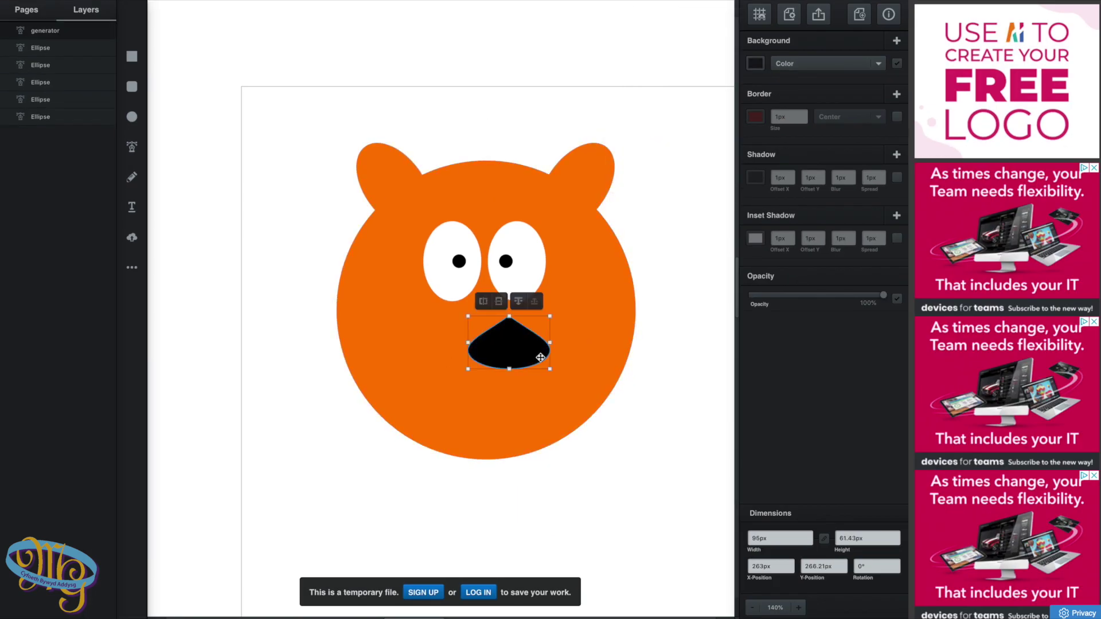
drag(557, 375, 426, 295)
drag(518, 338, 490, 337)
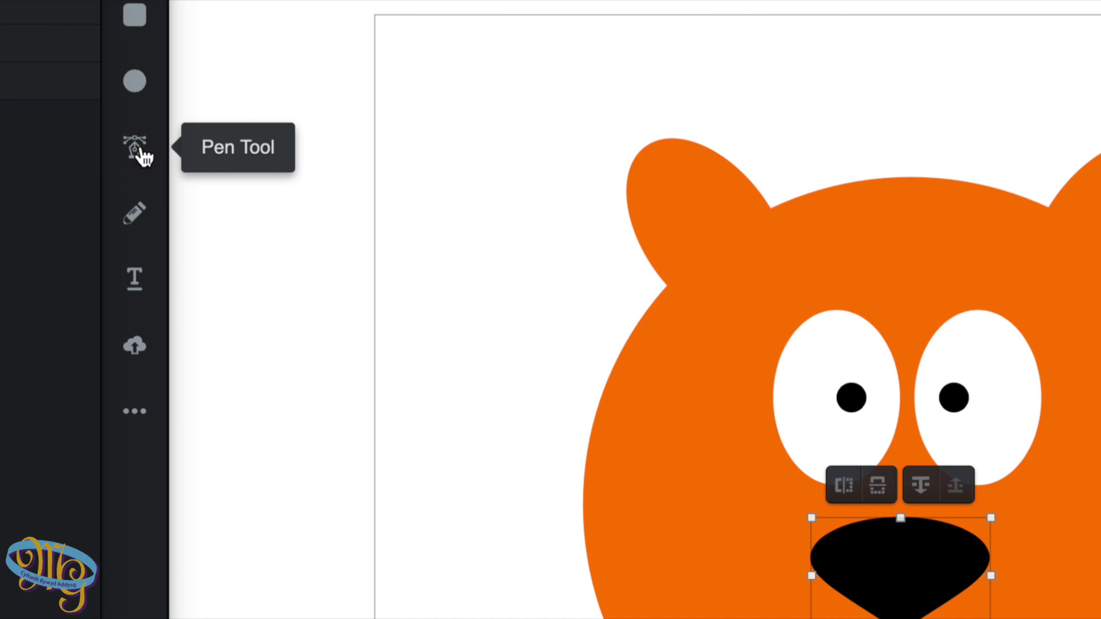
Start a Pen tool path at the nose's tip, running straight down, for the left half of the mouth
click(140, 152)
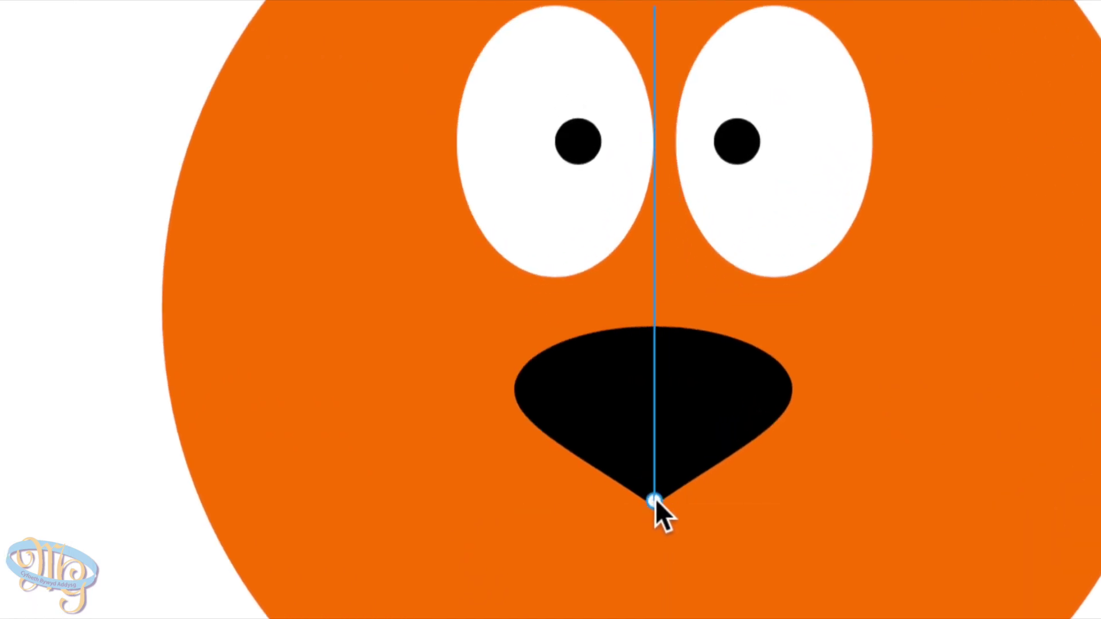
drag(654, 499, 654, 618)
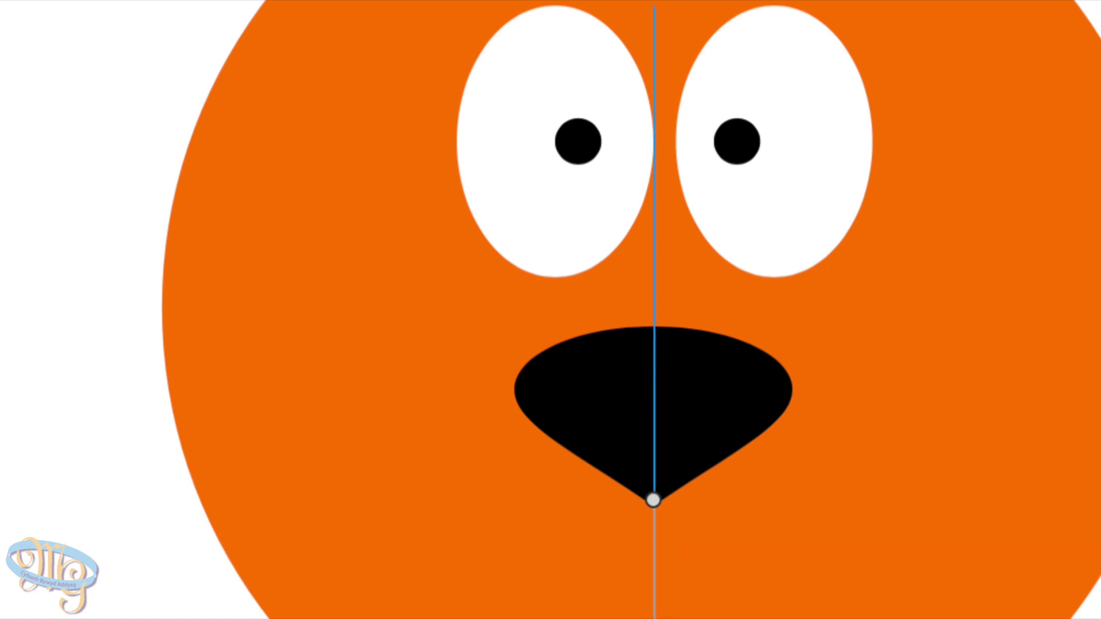
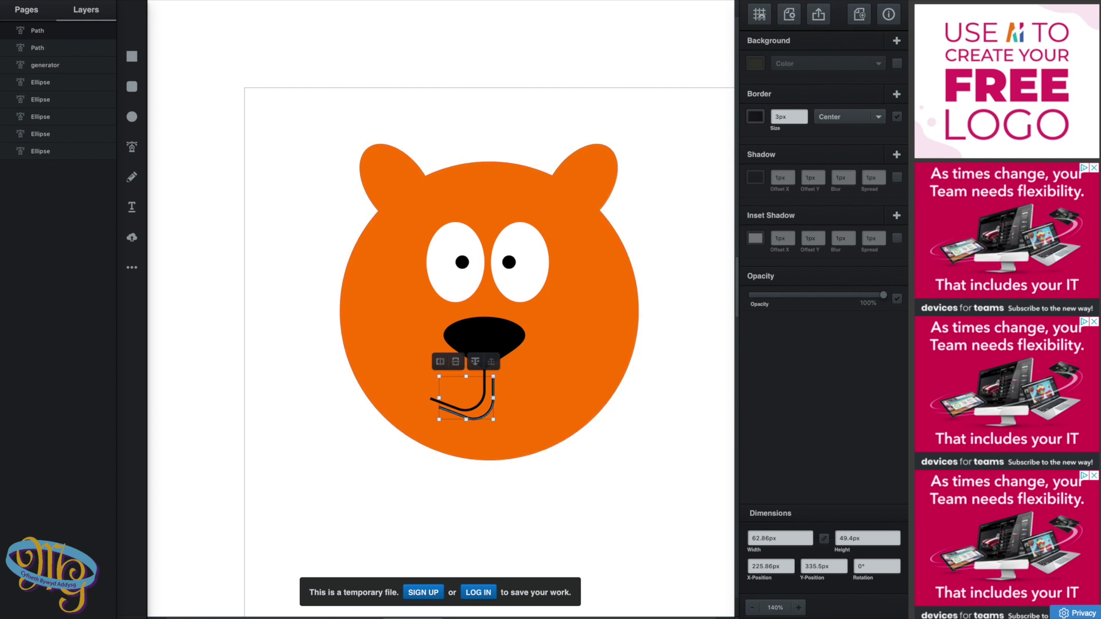
Flip the duplicated mouth curve horizontally and join it to the left half at the nose's tip
click(440, 361)
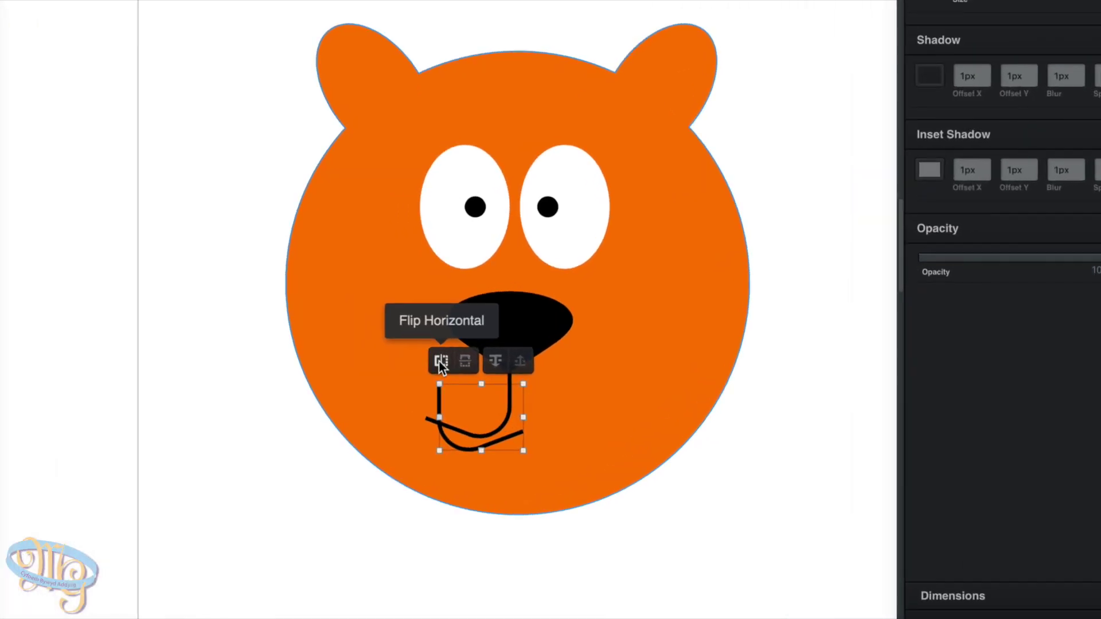
drag(466, 448, 519, 433)
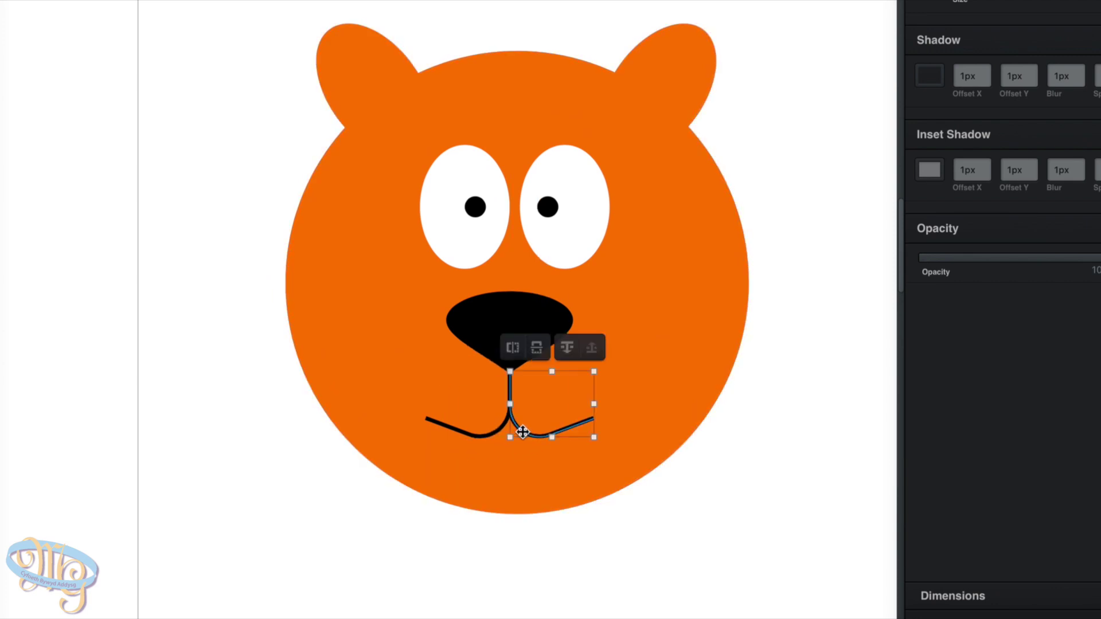
click(452, 382)
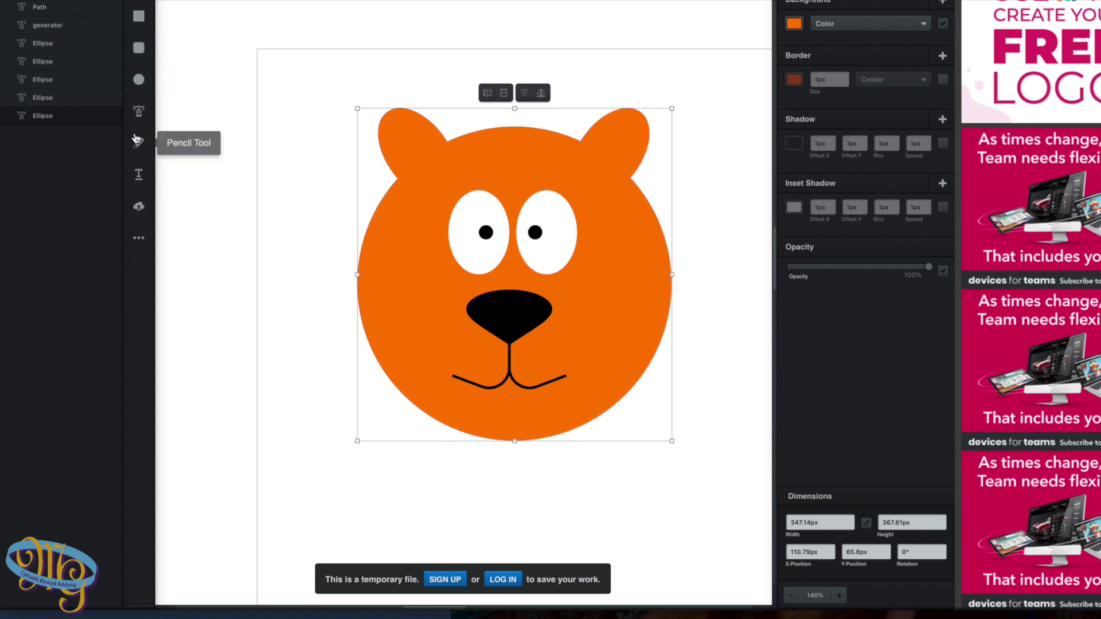
Draw a tall, narrow triangle at the lower left edge of the head and fill it with black as a stripe
click(138, 239)
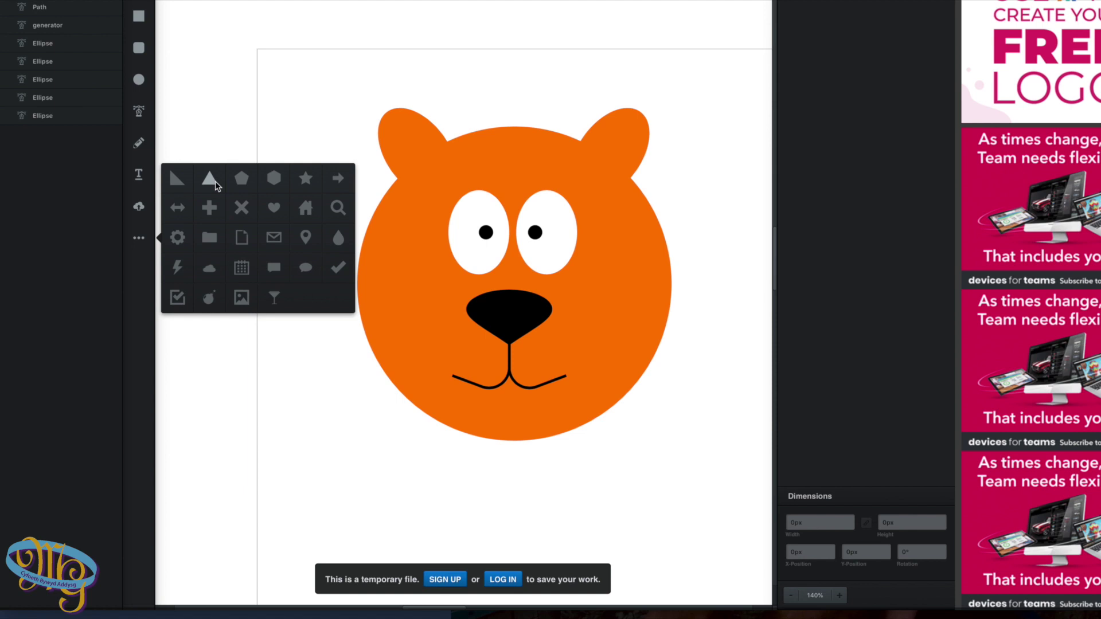
click(210, 180)
drag(373, 324, 388, 413)
click(794, 23)
click(647, 77)
click(315, 238)
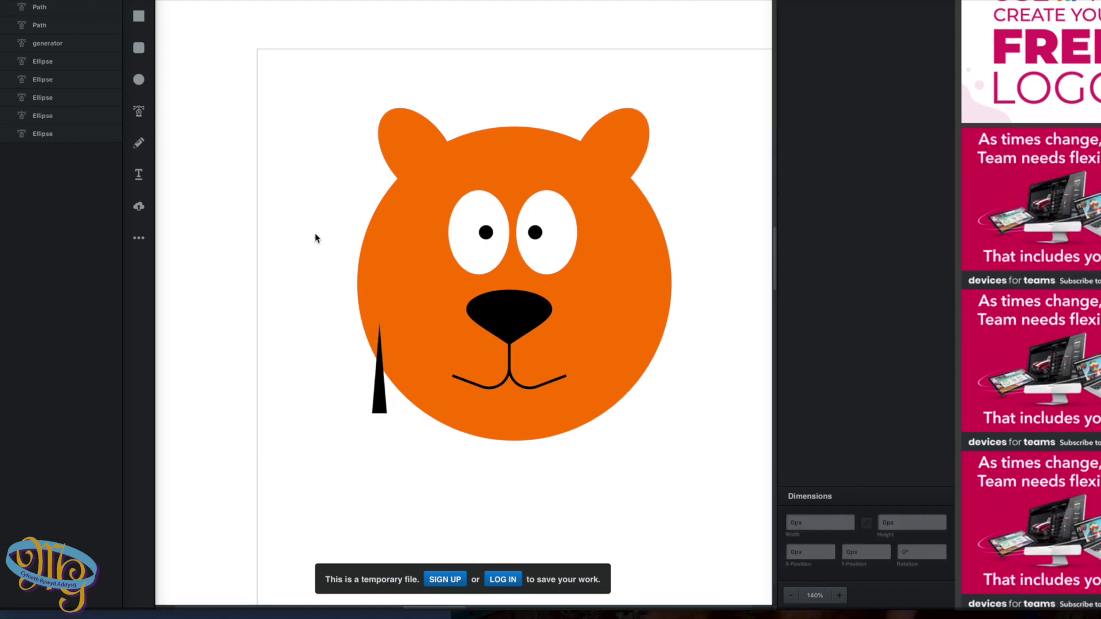
Rotate the black triangle and fit its base to the head's left edge so its tip points up toward the nose
click(380, 373)
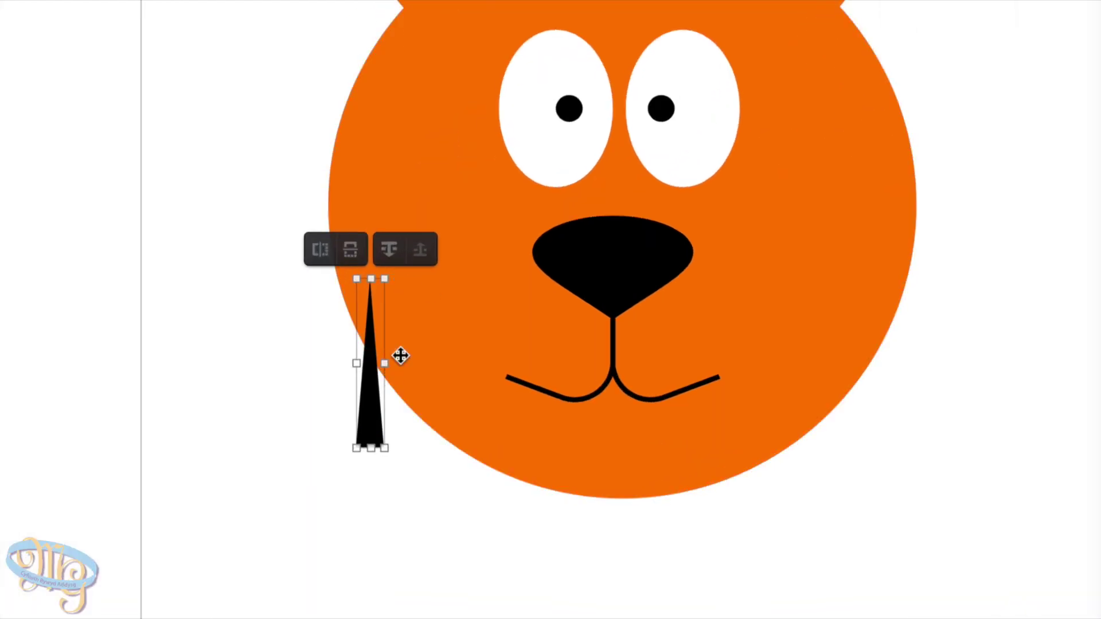
drag(356, 448, 287, 460)
drag(352, 373, 418, 307)
drag(526, 256, 525, 264)
Duplicate the left cheek stripe, flip the copy horizontally and place it at the head's right edge at the same height
right_click(404, 322)
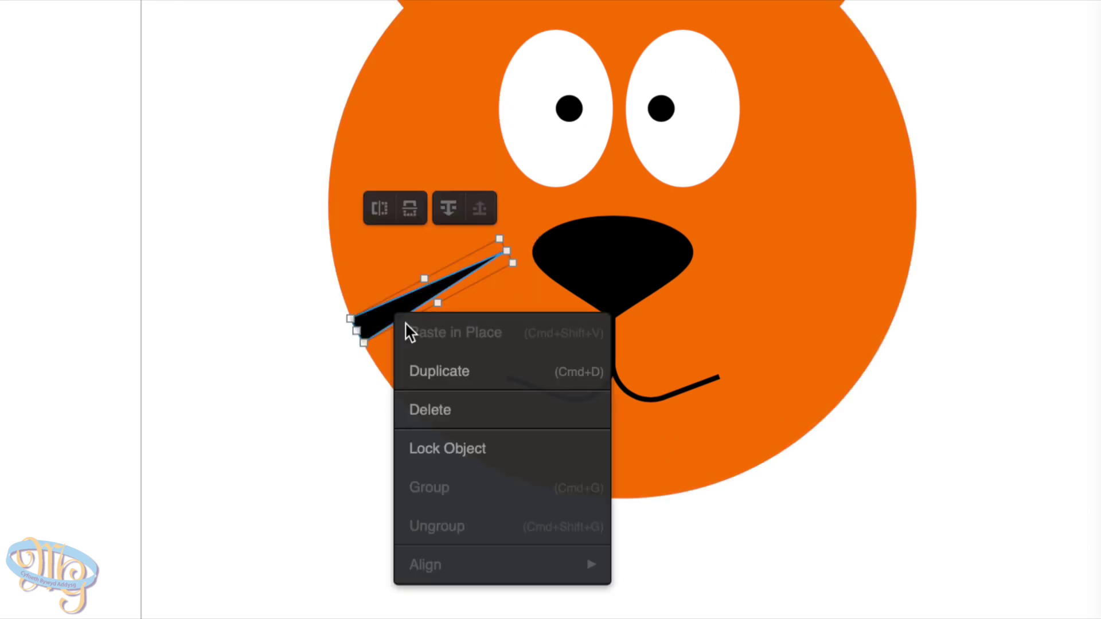
click(464, 374)
click(403, 233)
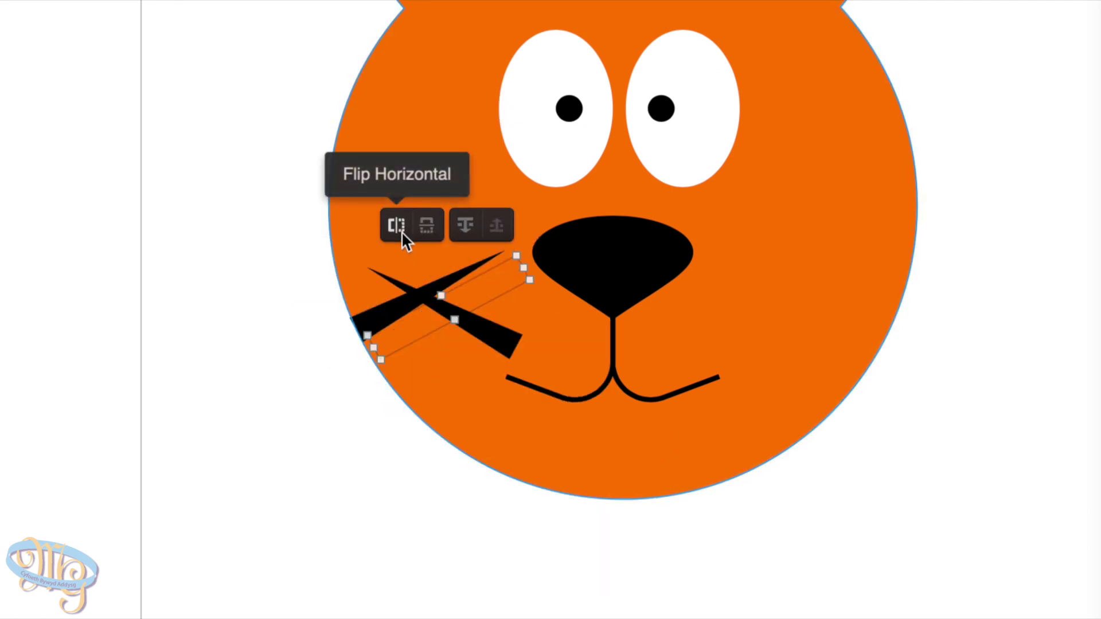
drag(484, 325, 853, 312)
Copy the left cheek stripe and place the copy above it at the head's left edge, shortened and rotated to horizontal
click(430, 294)
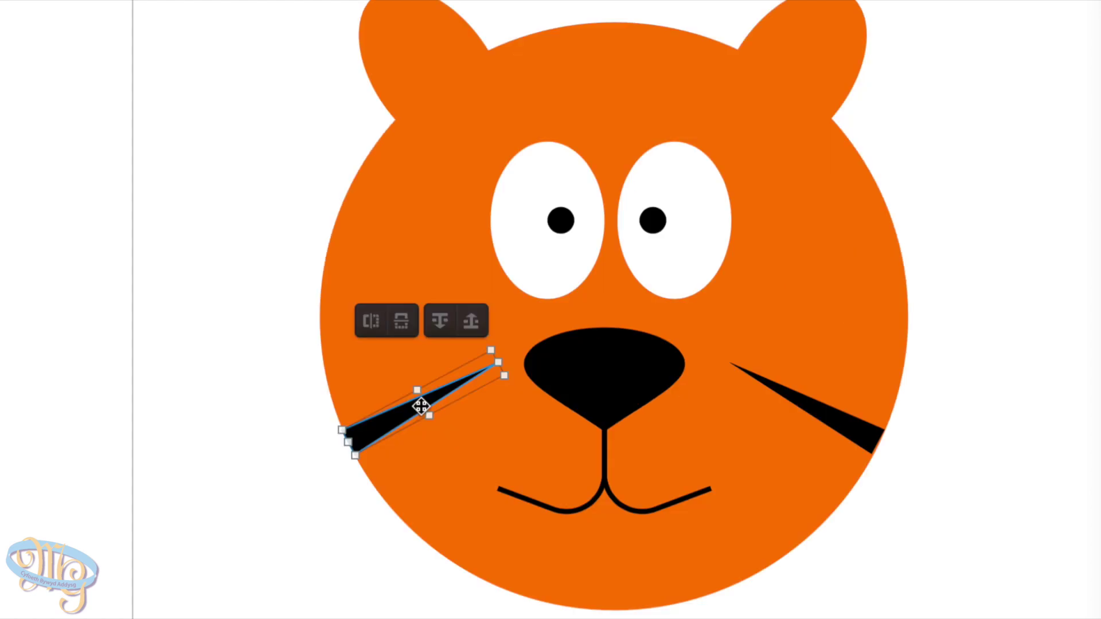
key(ctrl+v)
drag(410, 438, 371, 280)
drag(491, 236, 501, 277)
drag(358, 258, 361, 308)
drag(491, 304, 457, 306)
Duplicate the horizontal stripe, flip the copy horizontally and place it at the head's right edge
right_click(352, 307)
click(398, 364)
click(346, 284)
drag(390, 308, 870, 312)
Place a duplicate of the horizontal stripe on the upper left edge of the head, tilted down toward the face's centre
right_click(368, 310)
click(416, 366)
drag(359, 325, 382, 210)
drag(489, 219, 460, 246)
Duplicate the upper left stripe and fit the copy steeply to the forehead's edge beside the left ear
right_click(374, 179)
click(430, 238)
drag(396, 193, 568, 77)
drag(508, 137, 537, 50)
drag(574, 104, 574, 107)
drag(539, 64, 535, 63)
Duplicate the left forehead stripe and place the mirrored copy on the forehead beside the right ear
right_click(529, 57)
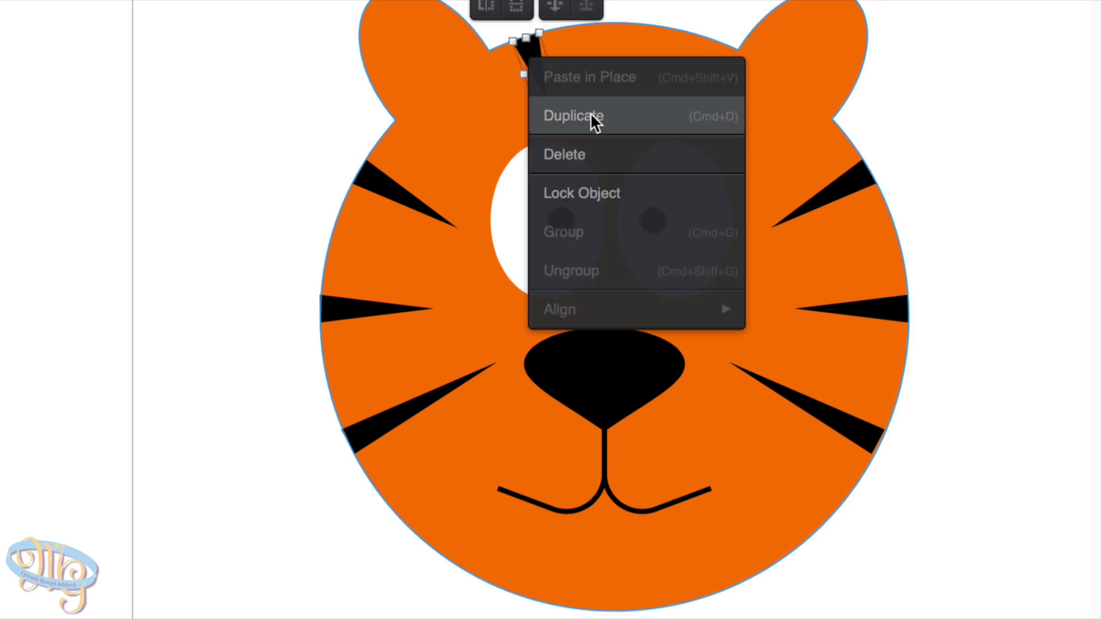
click(597, 122)
drag(627, 74, 700, 49)
Duplicate the right forehead stripe, rotate the copy upright in the middle of the forehead and lengthen it
right_click(696, 66)
click(717, 122)
drag(711, 86, 627, 81)
mouse_move(633, 123)
mouse_down()
mouse_move(621, 113)
mouse_move(635, 113)
mouse_up()
drag(617, 63, 612, 35)
drag(612, 91, 612, 126)
click(969, 275)
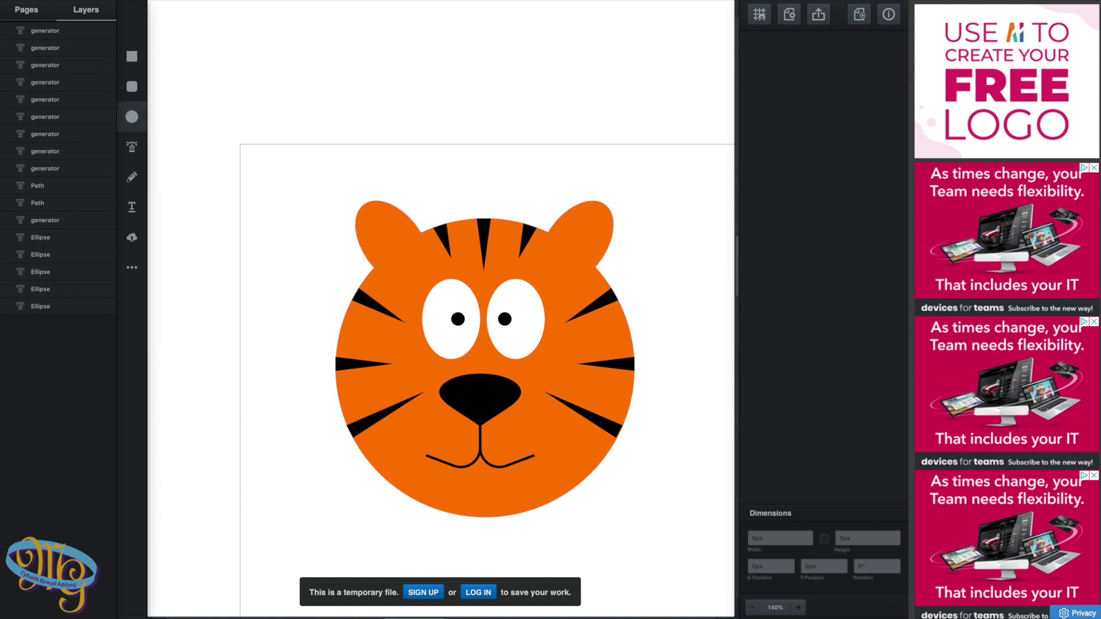
Draw a slanted ellipse inside the left ear and fill it with light pink
mouse_move(280, 170)
mouse_down()
mouse_move(315, 222)
mouse_move(399, 236)
mouse_move(397, 203)
mouse_move(387, 231)
mouse_move(408, 242)
mouse_up()
drag(383, 231, 385, 230)
click(755, 63)
drag(729, 35, 729, 102)
drag(671, 13, 643, 10)
key(Escape)
Duplicate the pink inner ear, flip the copy horizontally and place it in the right ear
right_click(386, 229)
click(421, 281)
drag(393, 238, 585, 230)
click(563, 188)
click(654, 218)
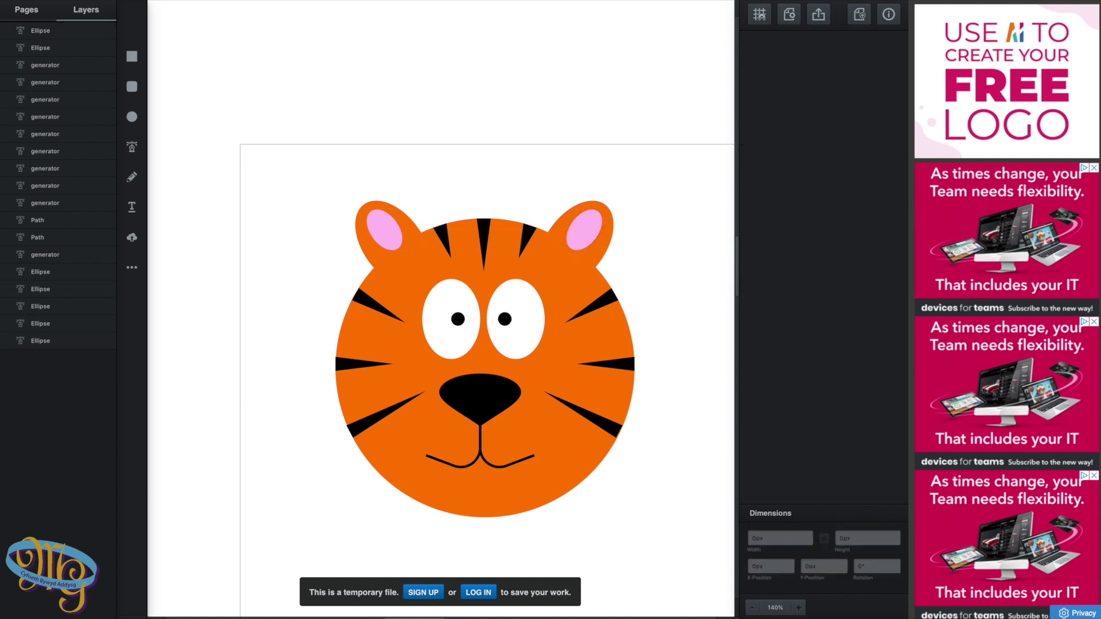
Open the export preview of the page and set the file format to png
scroll(442, 309, up, 5)
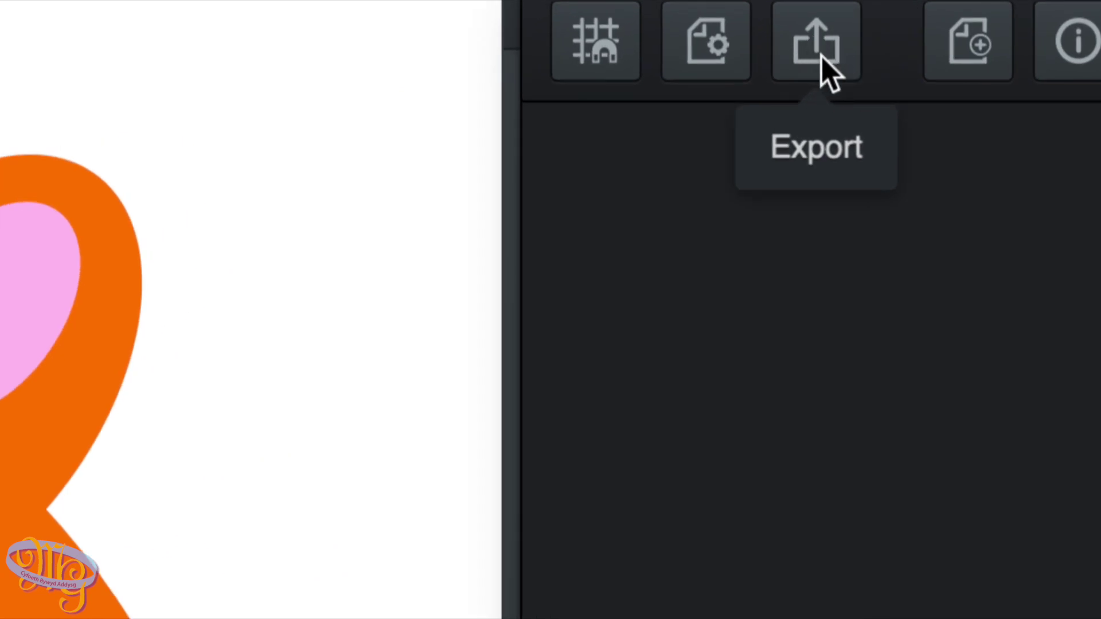
click(826, 49)
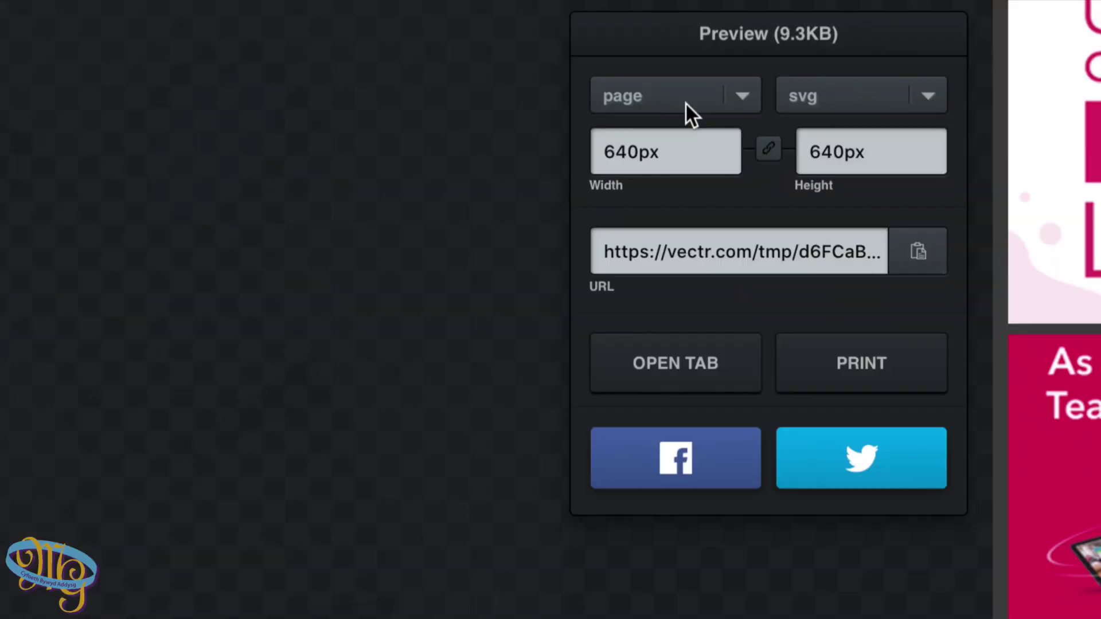
click(815, 102)
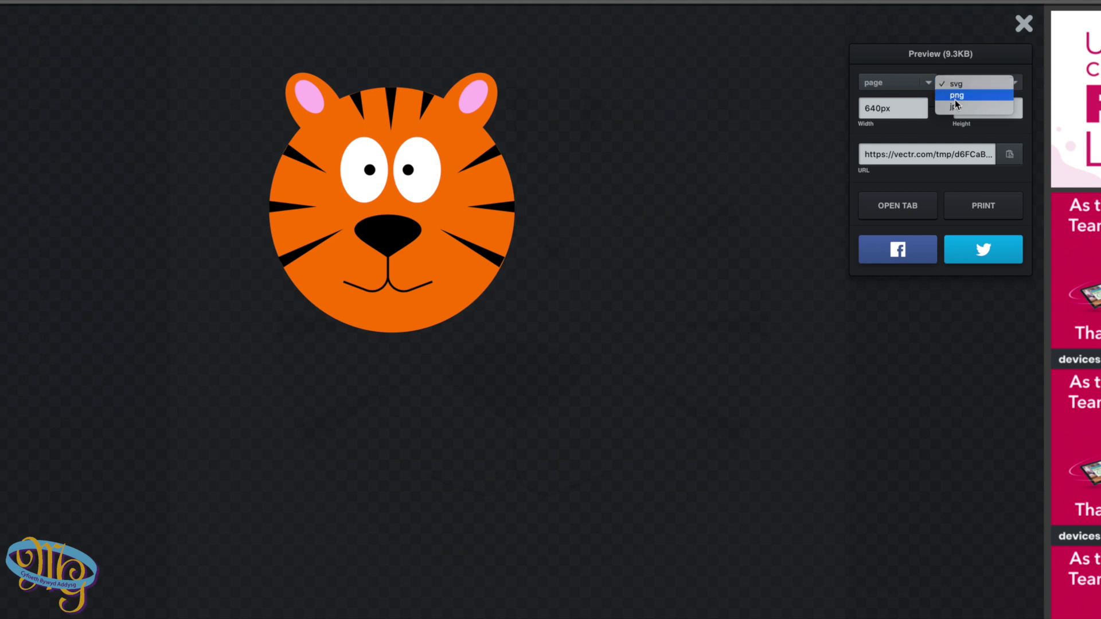
click(955, 97)
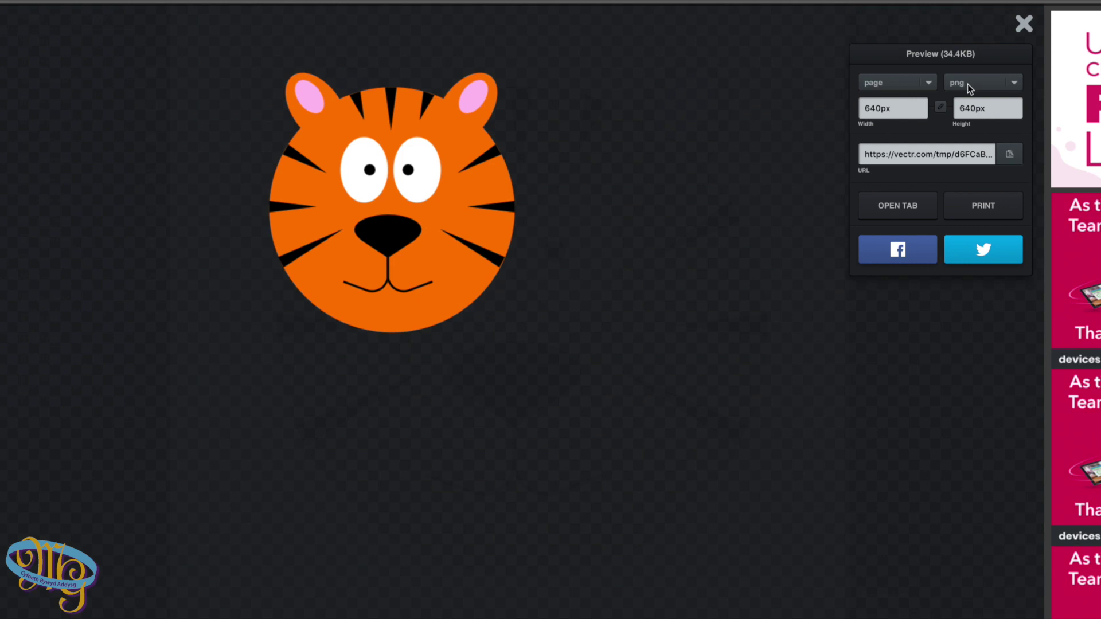
Preview the export in jpg format and switch the format back to png
click(968, 83)
click(968, 95)
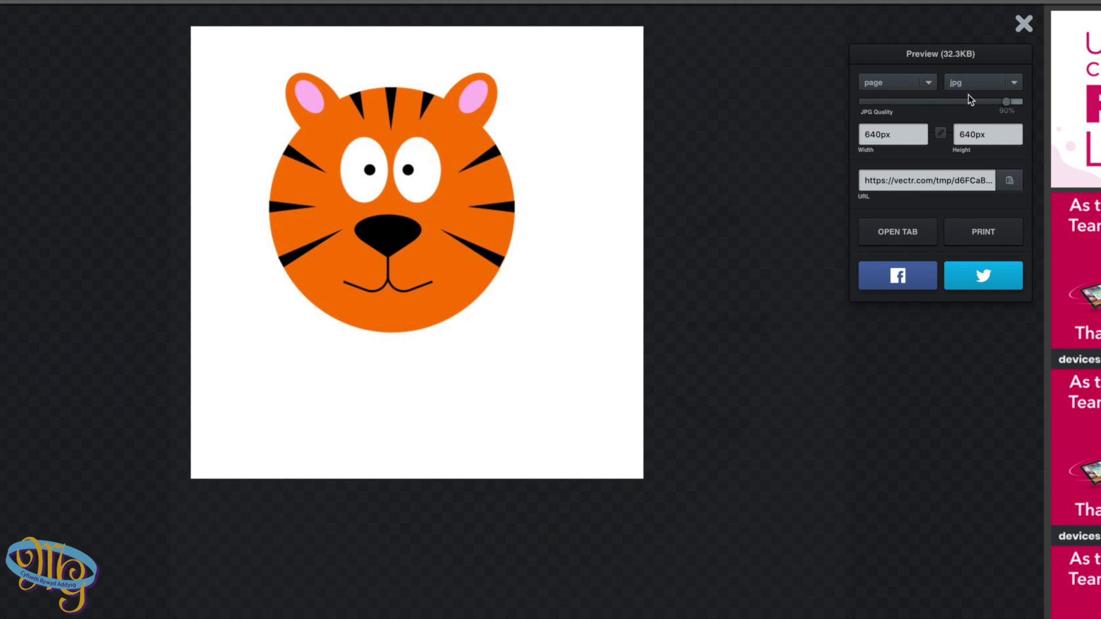
click(1013, 83)
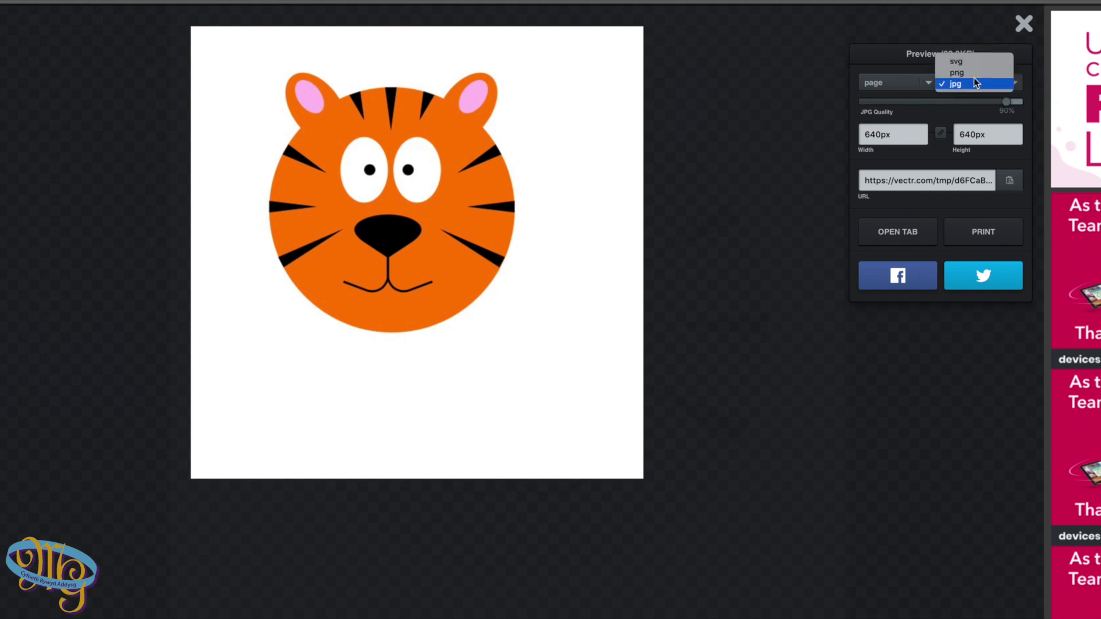
click(952, 74)
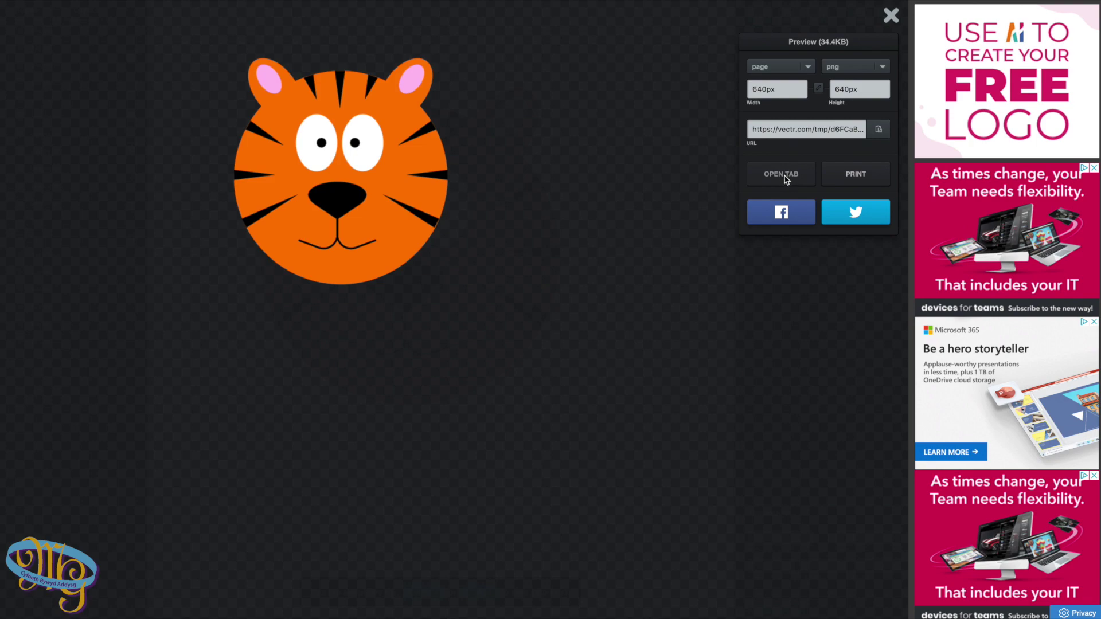
Open the exported PNG in a new browser tab and bring up the image's save options
click(787, 180)
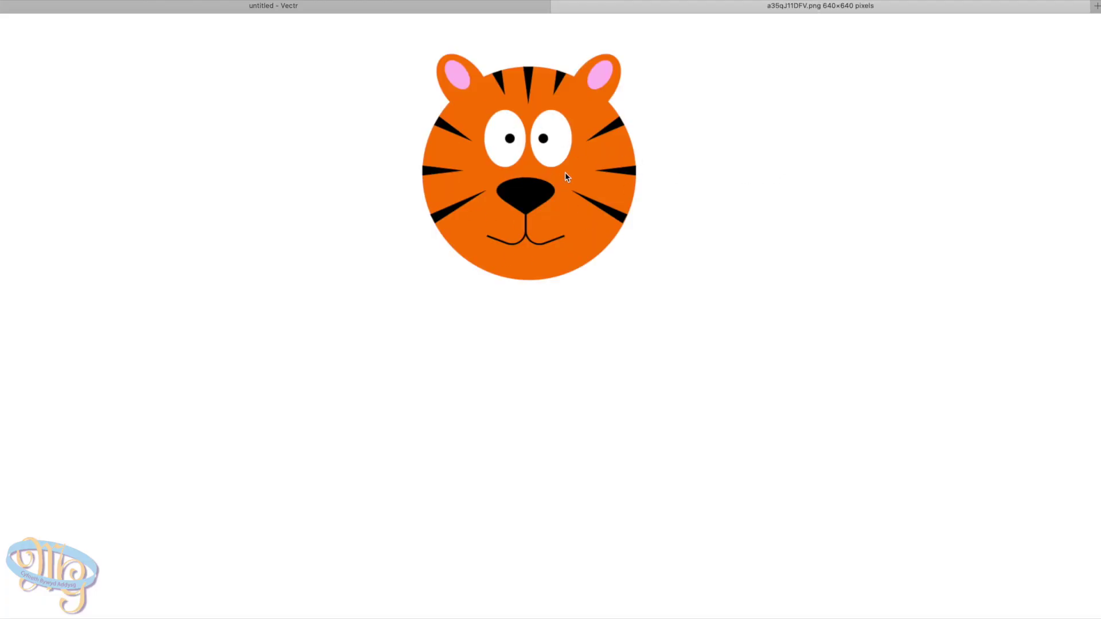
right_click(555, 184)
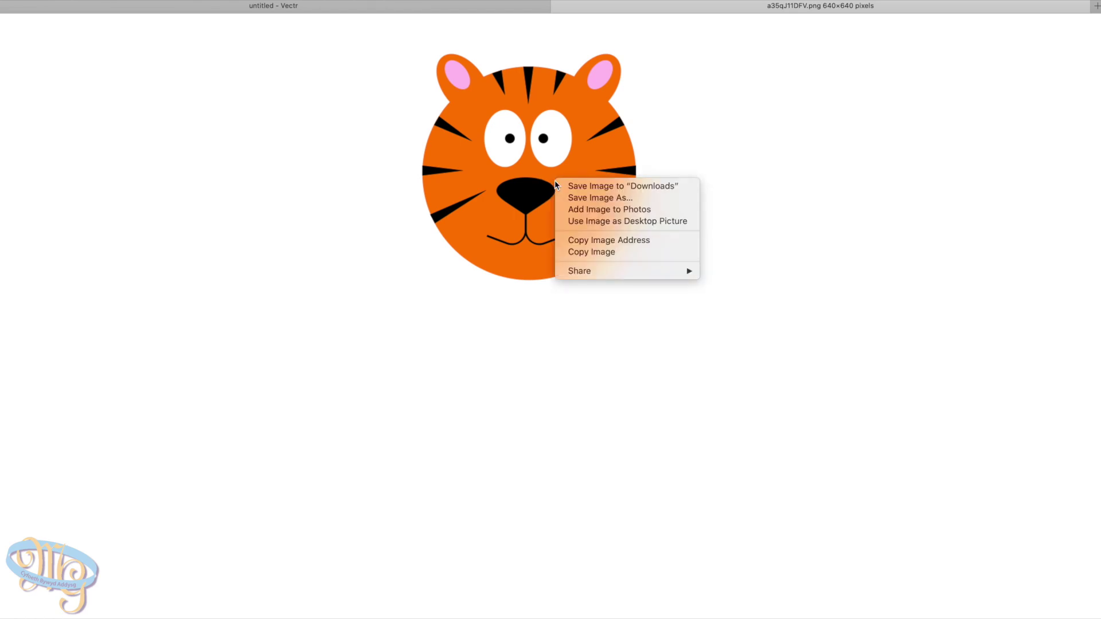